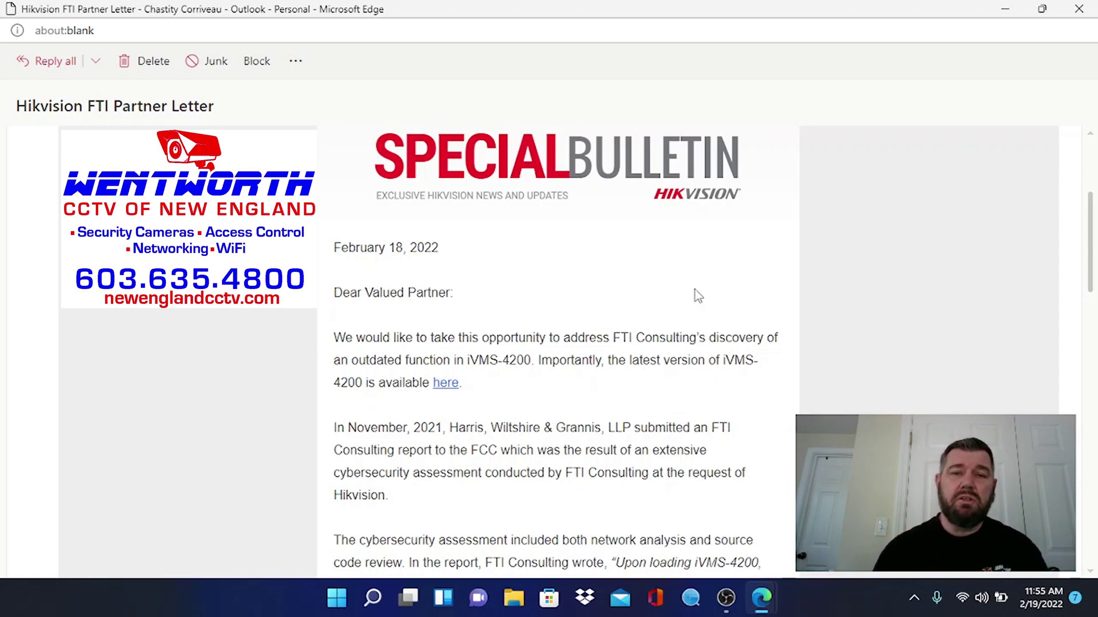
# - Scroll down the Hikvision FTI Partner Letter to the iVMS-4200 V3.6.1.6 update paragraph
pyautogui.scroll(-1, 615, 314)
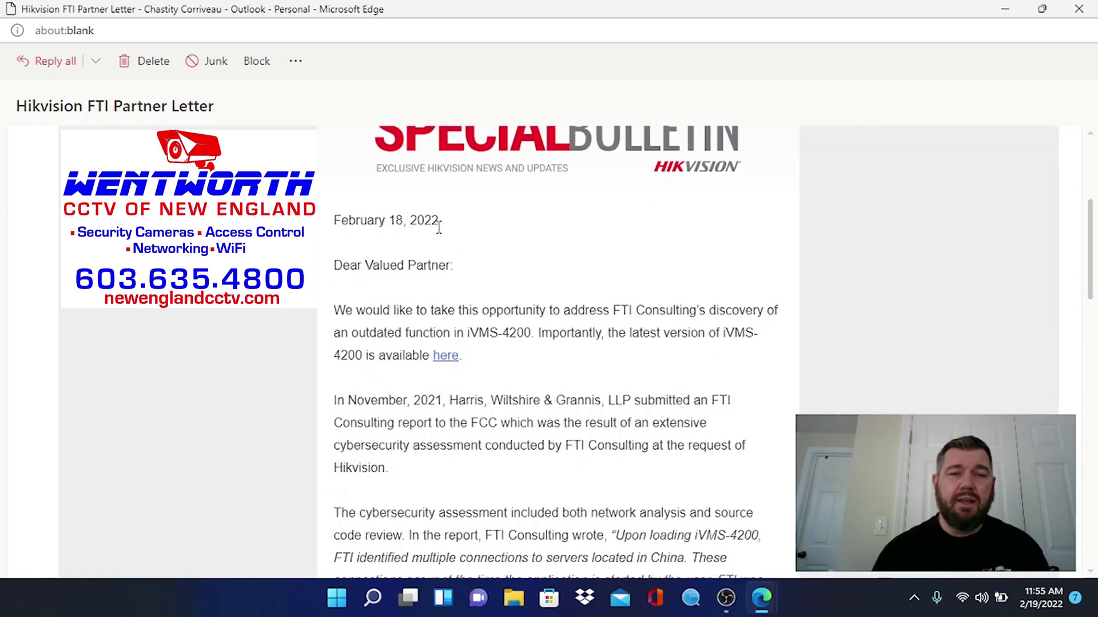
pyautogui.scroll(-1, 541, 255)
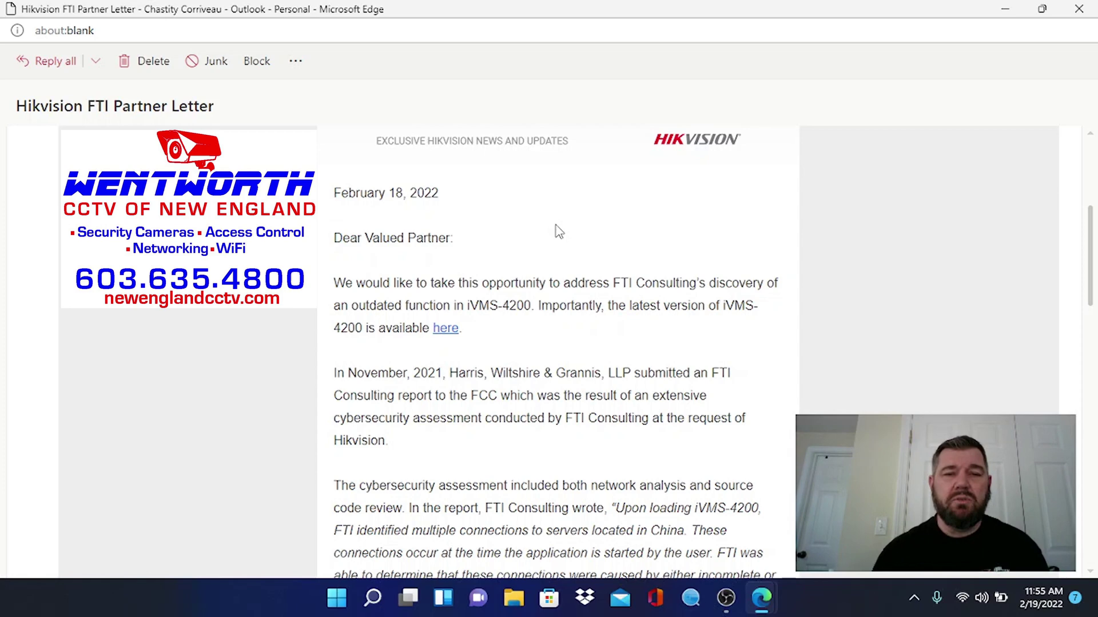
pyautogui.scroll(-1, 559, 231)
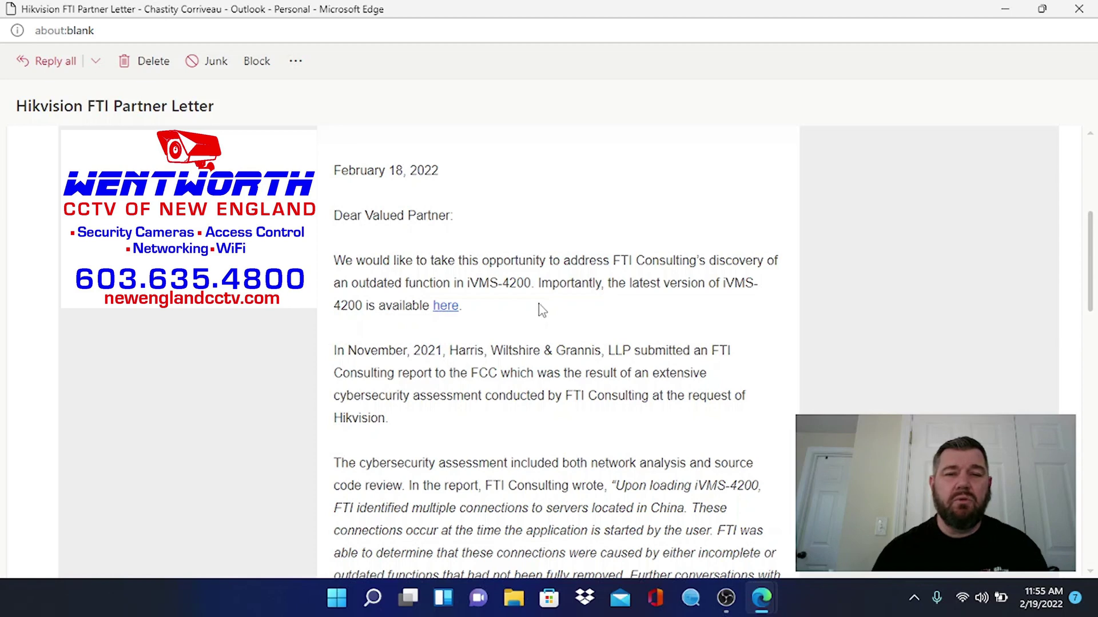
pyautogui.scroll(-2, 540, 309)
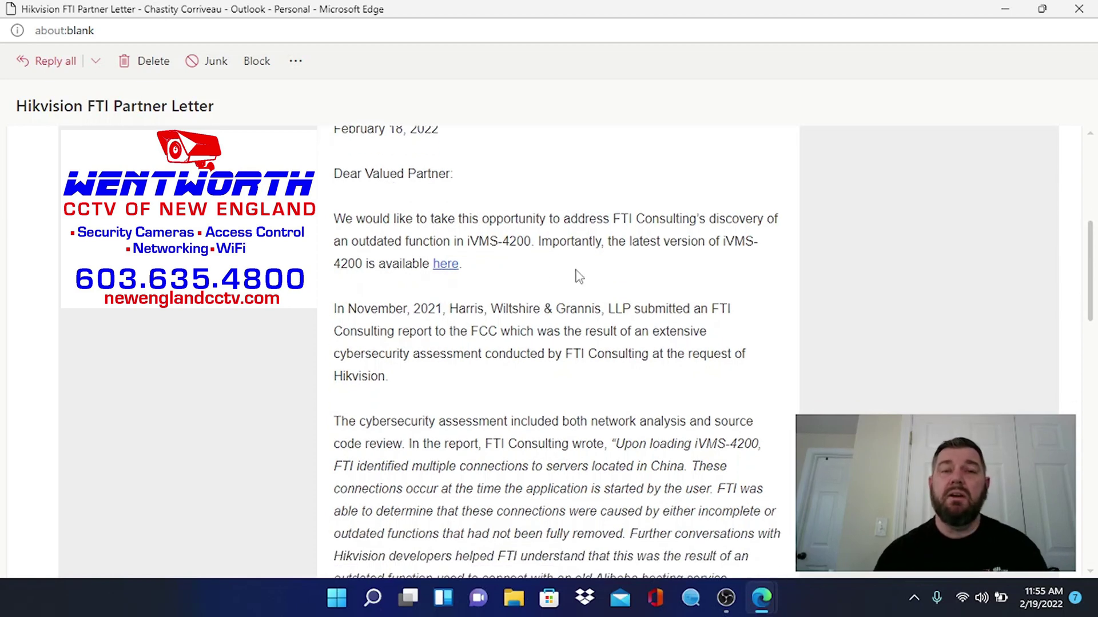
pyautogui.scroll(-2, 578, 277)
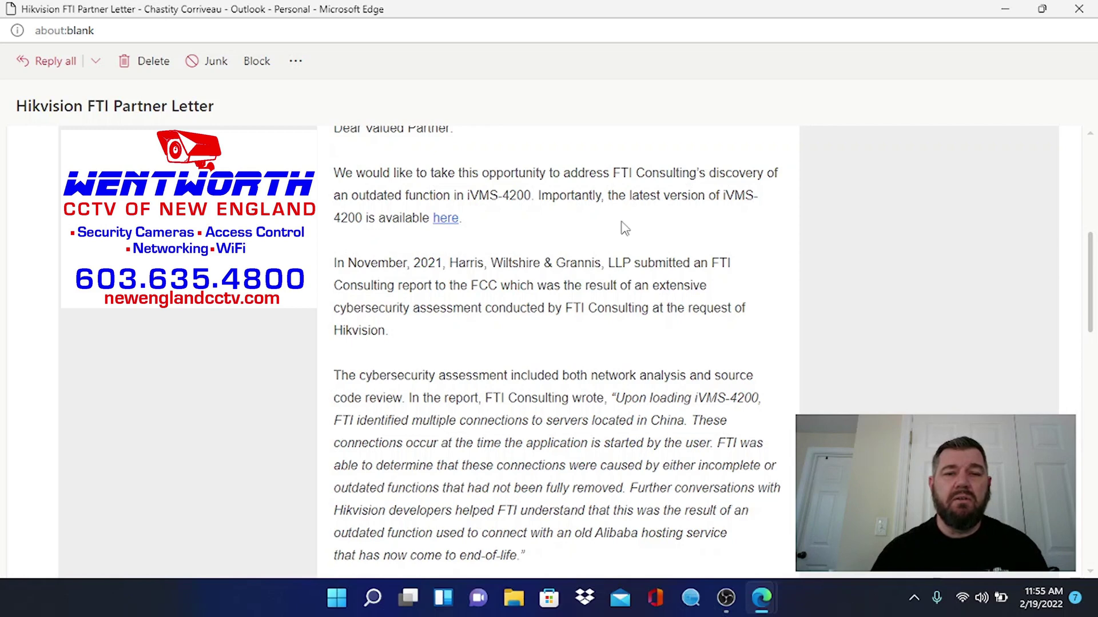
pyautogui.scroll(-1, 622, 227)
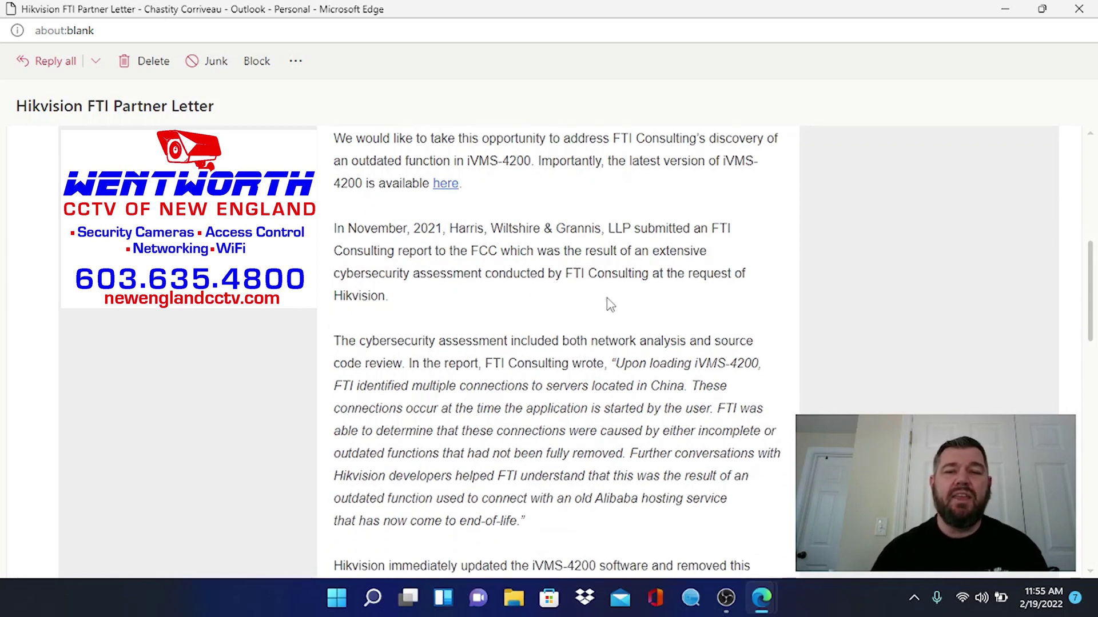
pyautogui.scroll(-3, 617, 304)
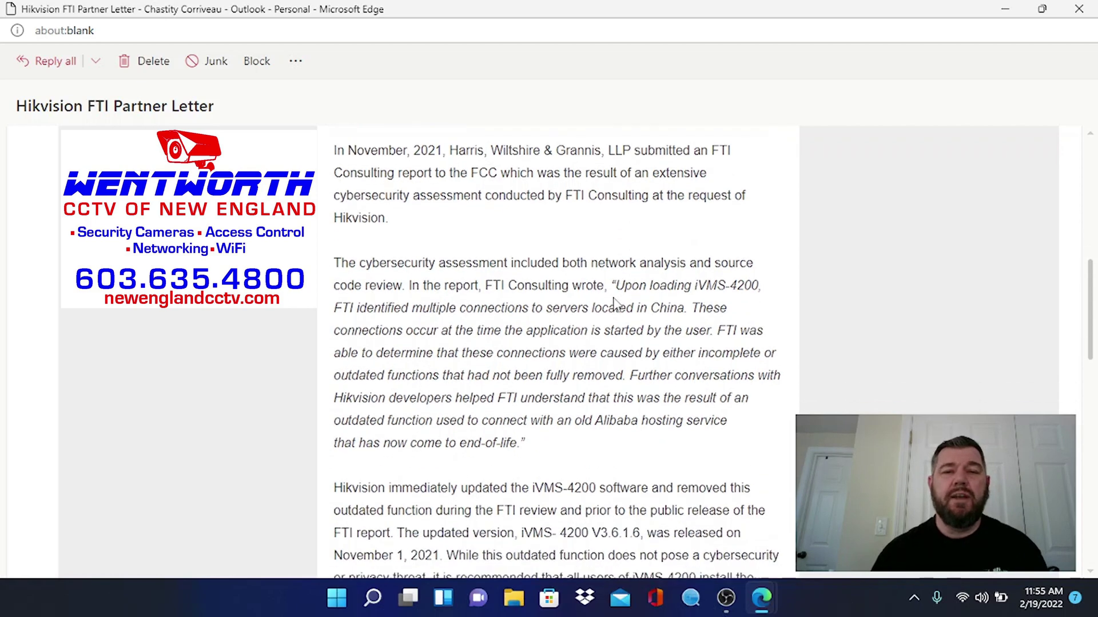
pyautogui.scroll(-1, 614, 296)
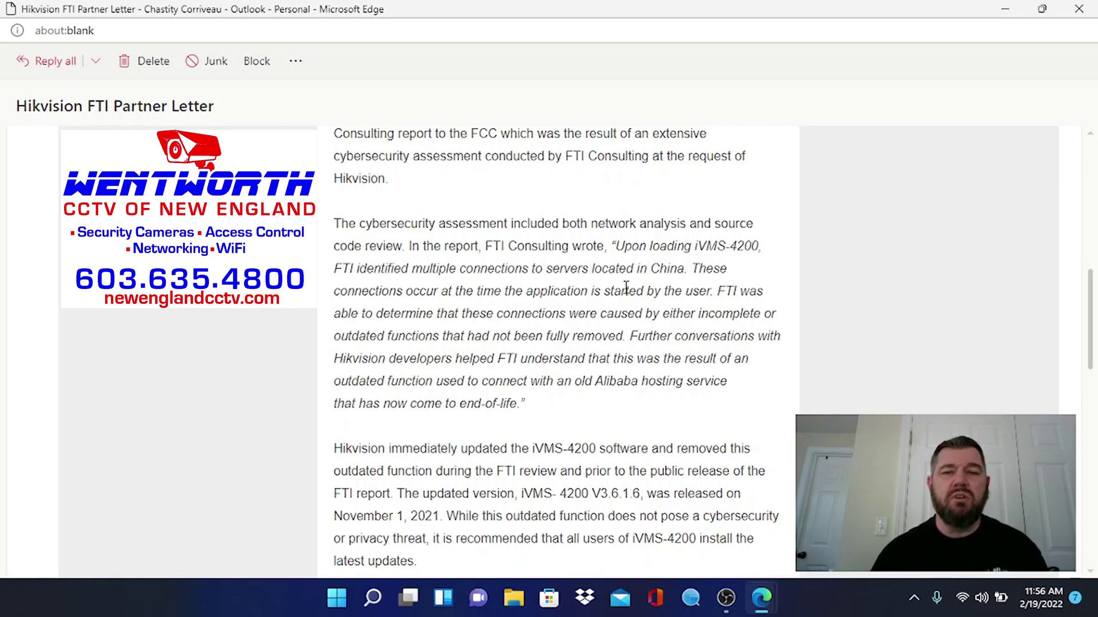
# - Scroll down through the FTI report bullet points, then back up toward the SPECIAL BULLETIN header
pyautogui.scroll(-1, 629, 287)
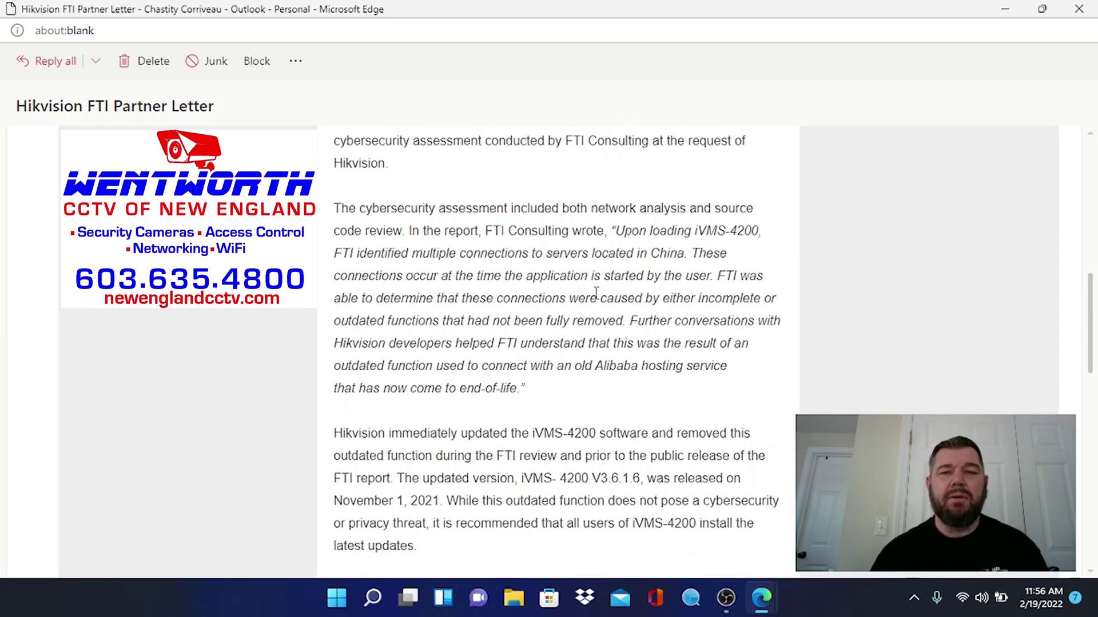
pyautogui.scroll(-1, 596, 293)
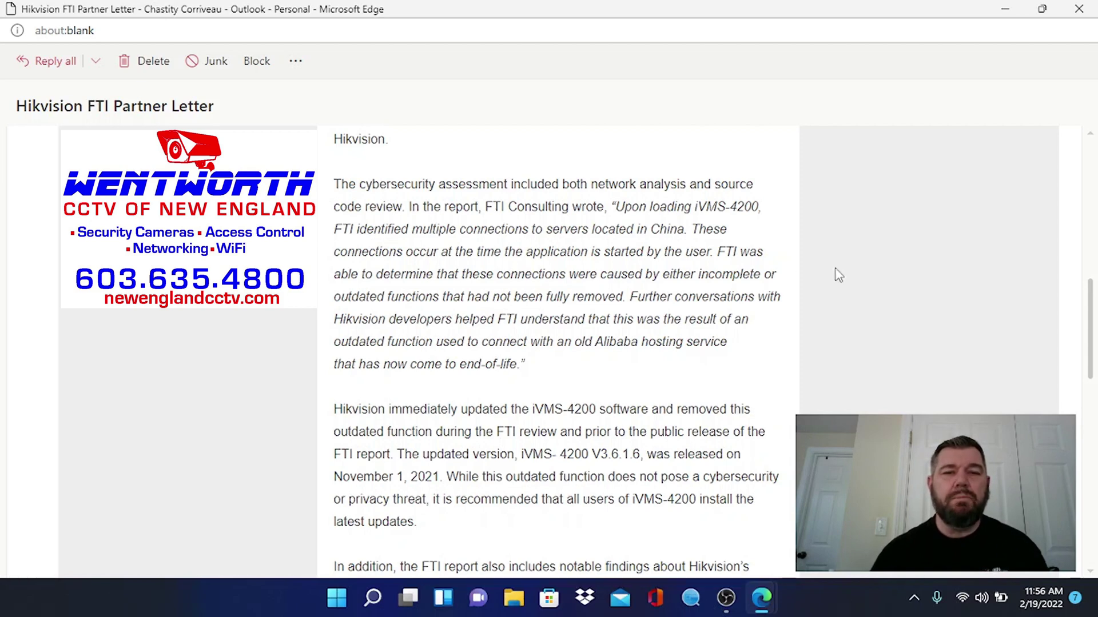
pyautogui.scroll(-1, 838, 275)
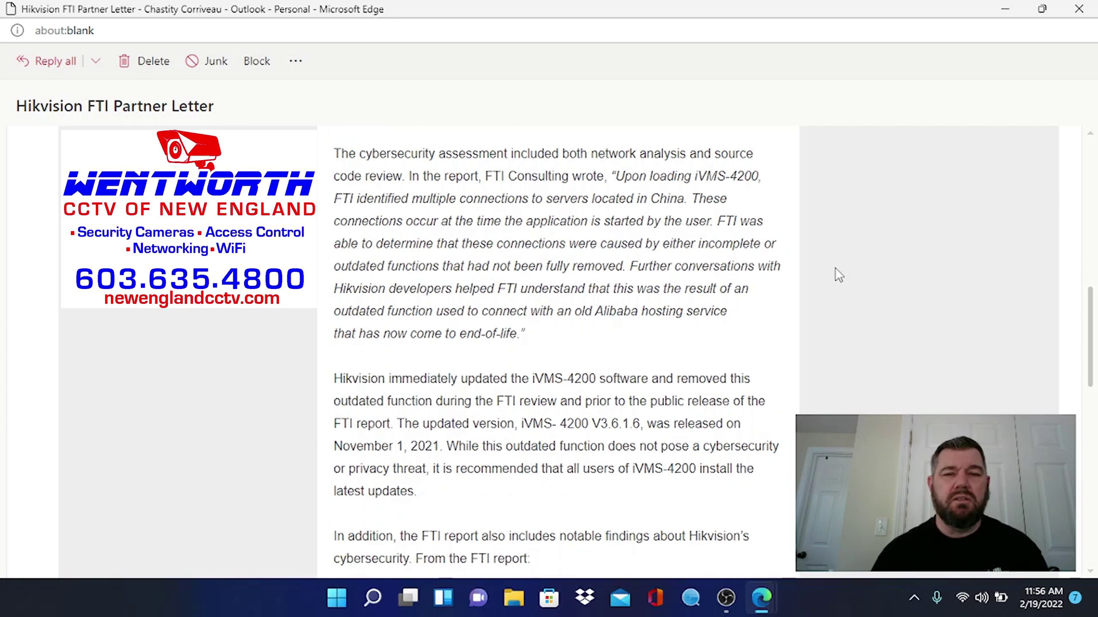
pyautogui.scroll(-1, 610, 273)
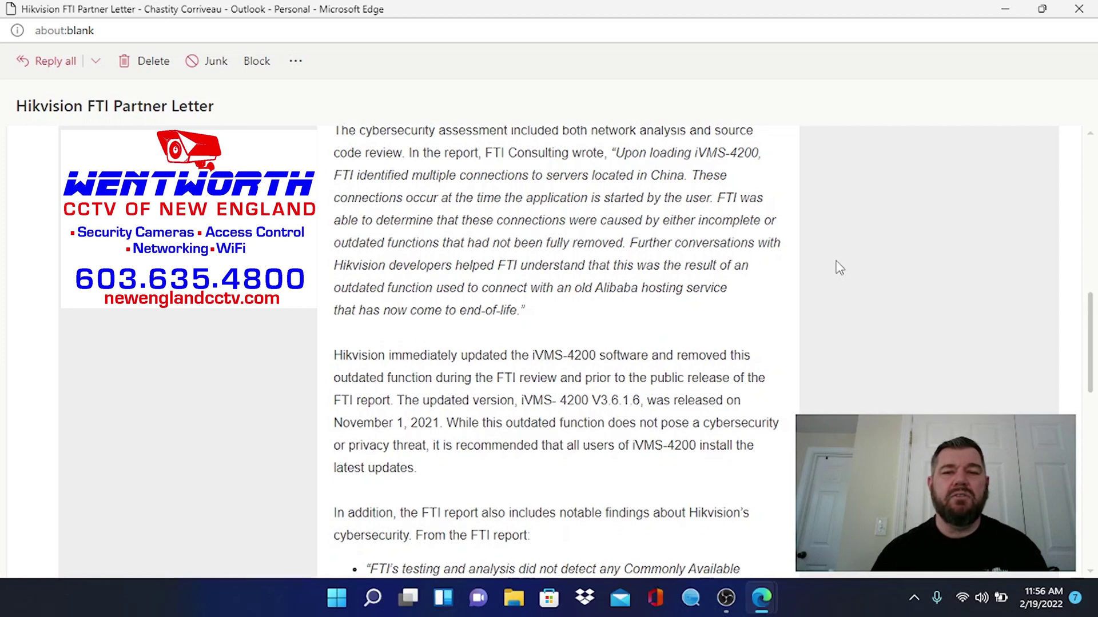
pyautogui.scroll(-2, 838, 267)
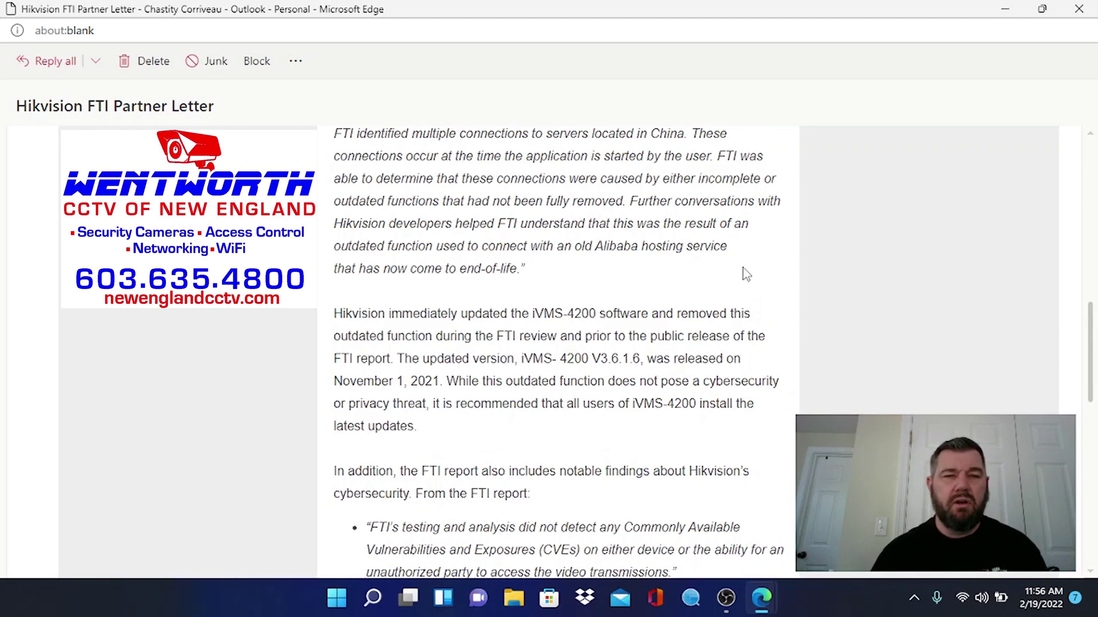
pyautogui.scroll(-2, 746, 275)
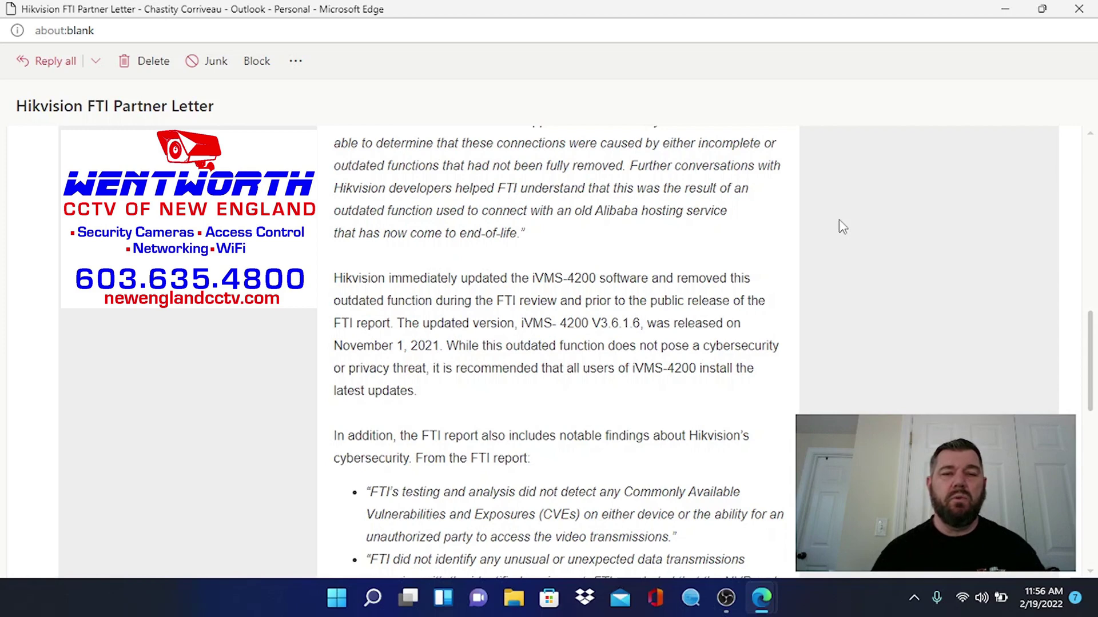
pyautogui.scroll(-1, 842, 227)
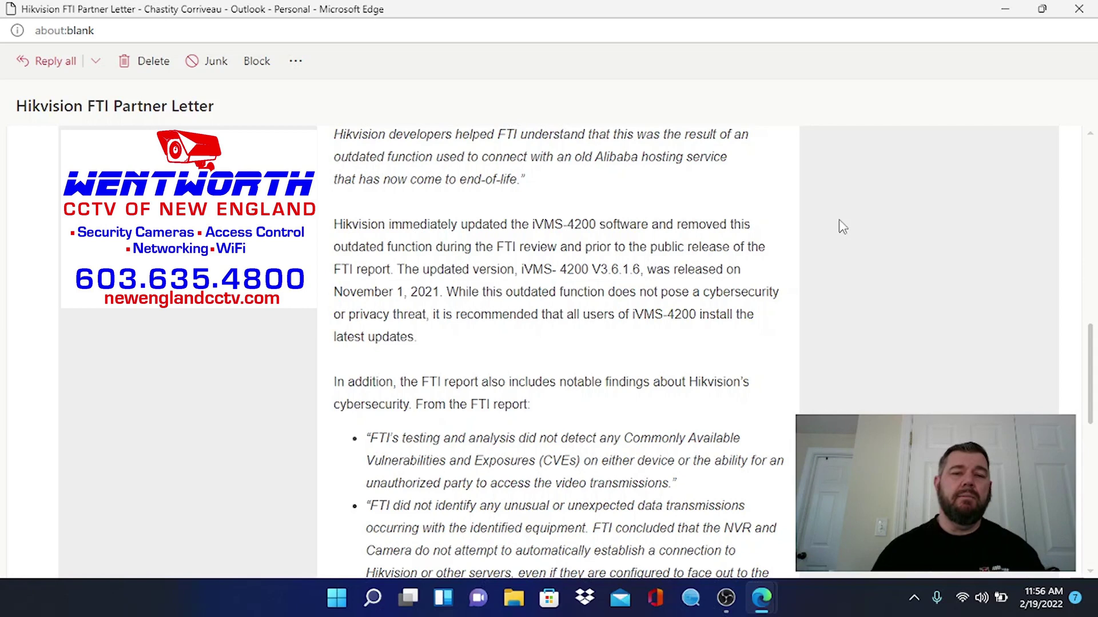
pyautogui.scroll(6, 842, 227)
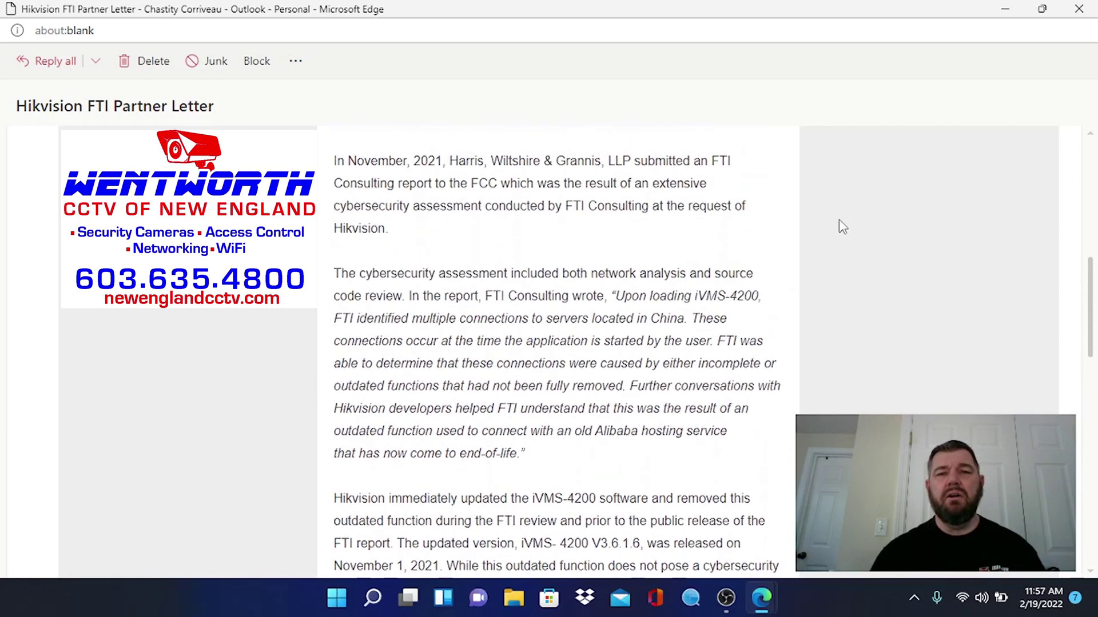
pyautogui.scroll(3, 842, 227)
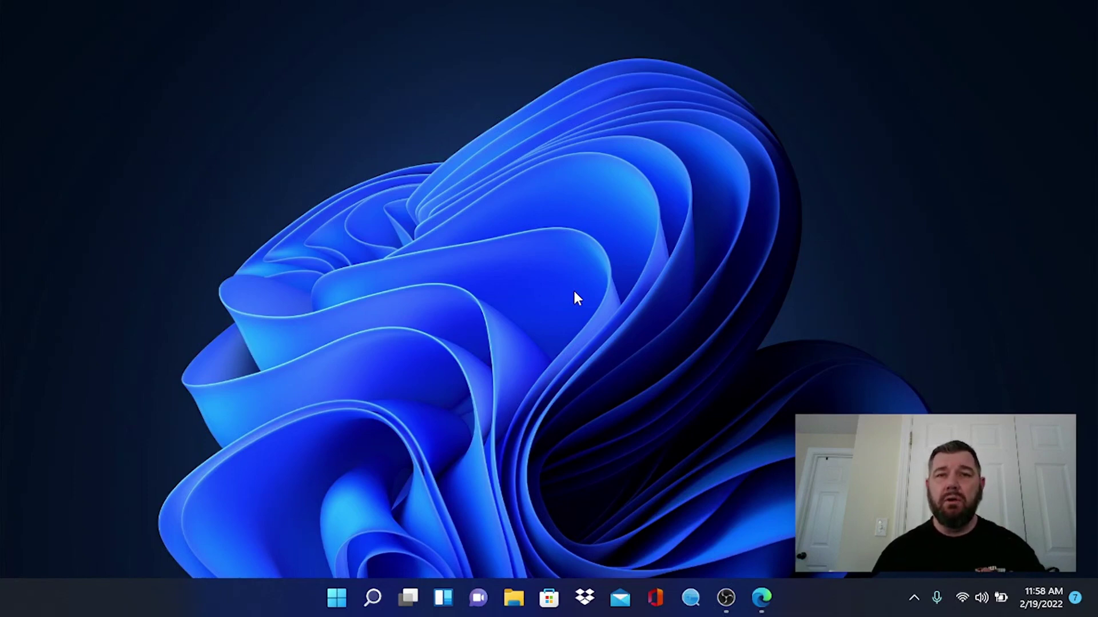
# - Search Windows for 'control panel', open it, and go to the installed programs list
pyautogui.click(373, 597)
pyautogui.click(318, 74)
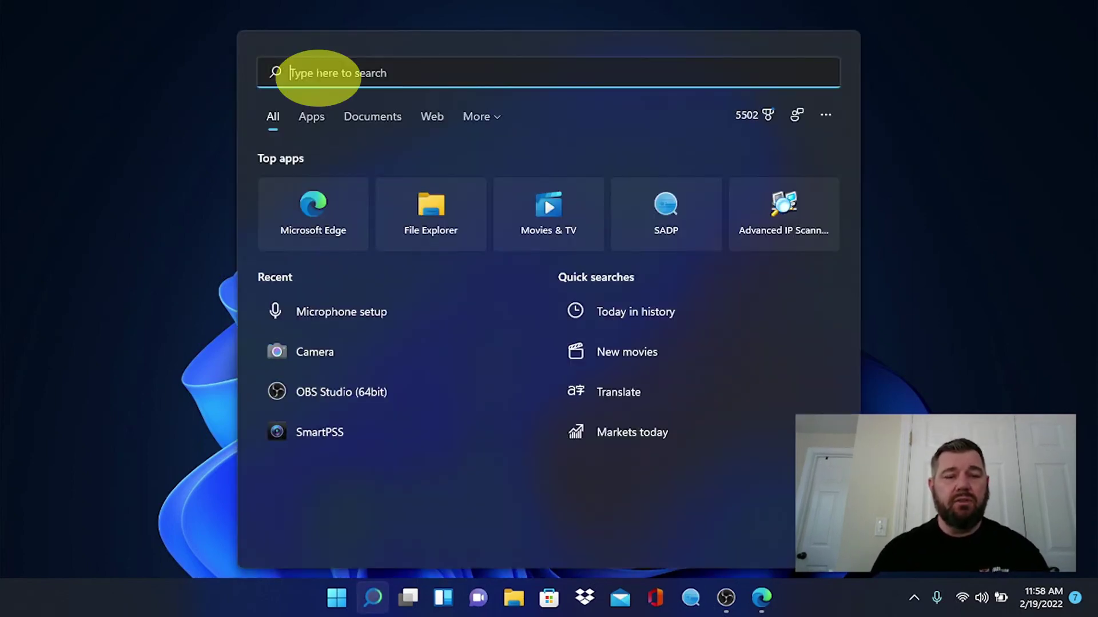
pyautogui.write('cameracontrol panel')
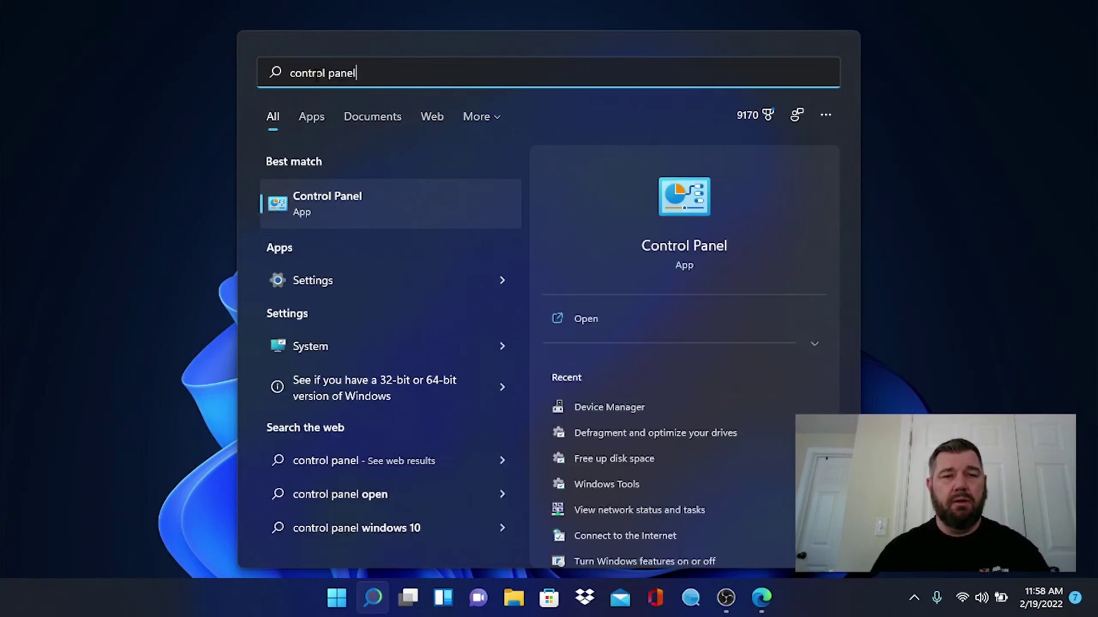
pyautogui.click(337, 197)
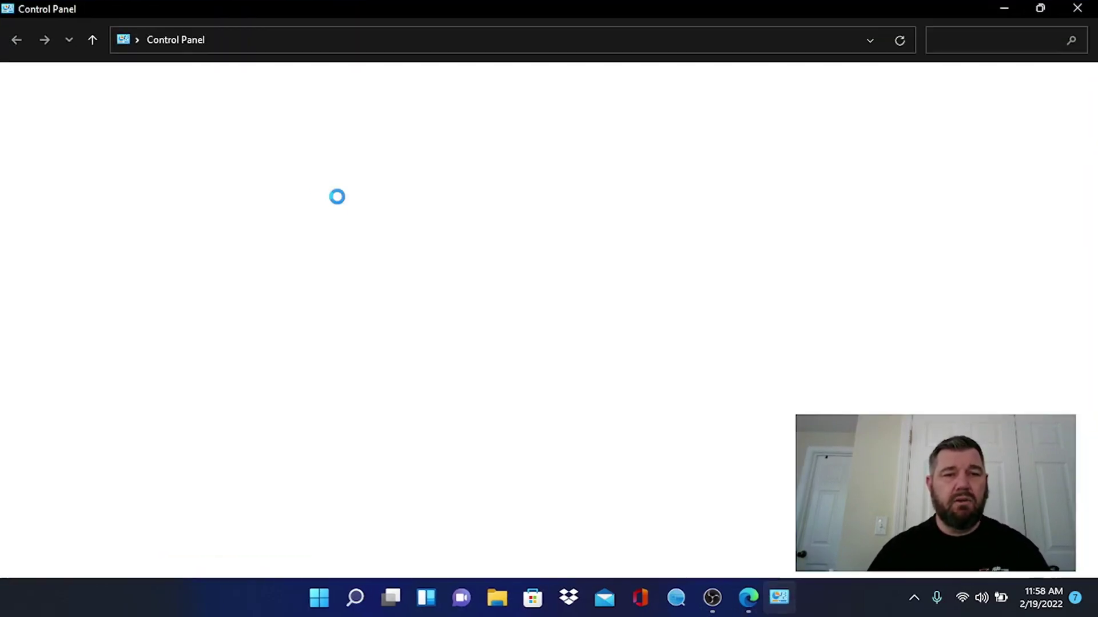
pyautogui.click(331, 323)
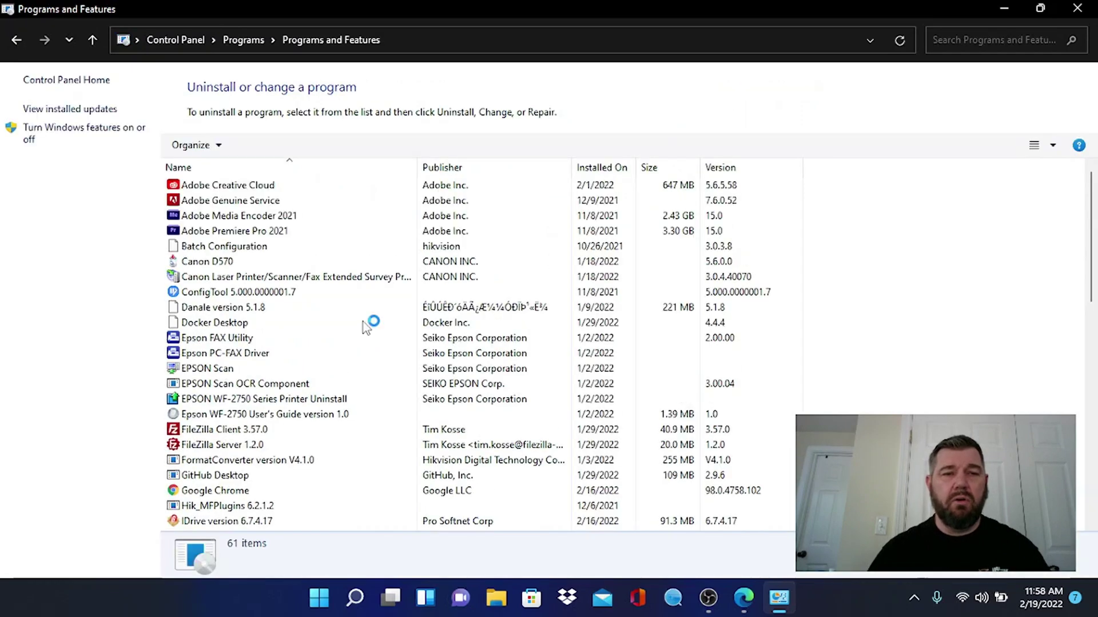
# - Find iVMS-4200 3.5.0.4 in Programs and Features and start its uninstall confirmation
pyautogui.scroll(-3, 366, 328)
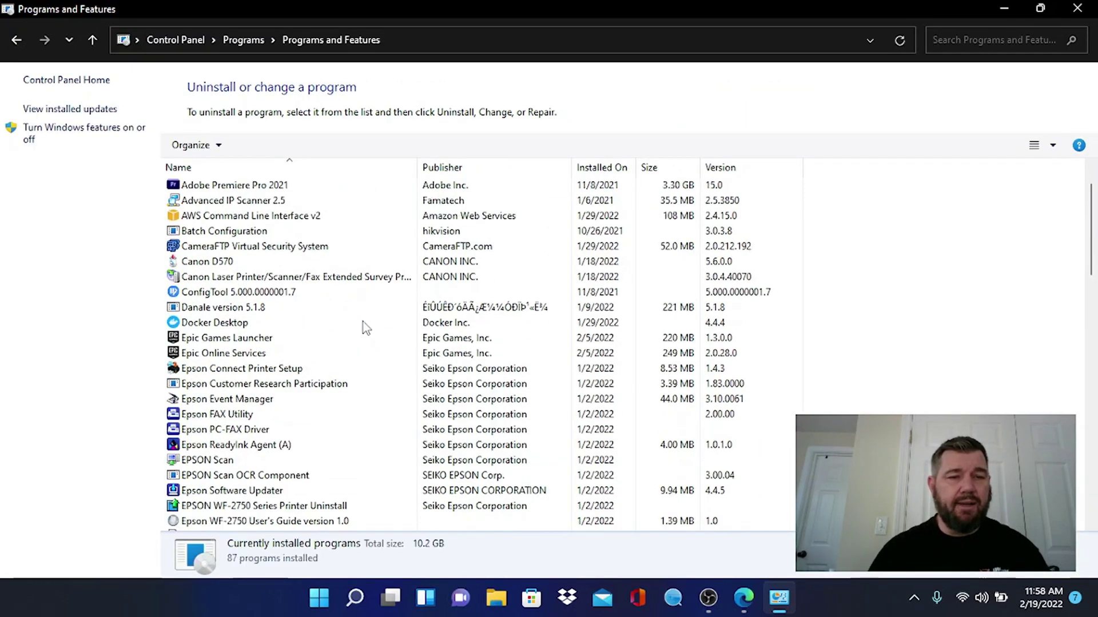
pyautogui.scroll(-18, 365, 328)
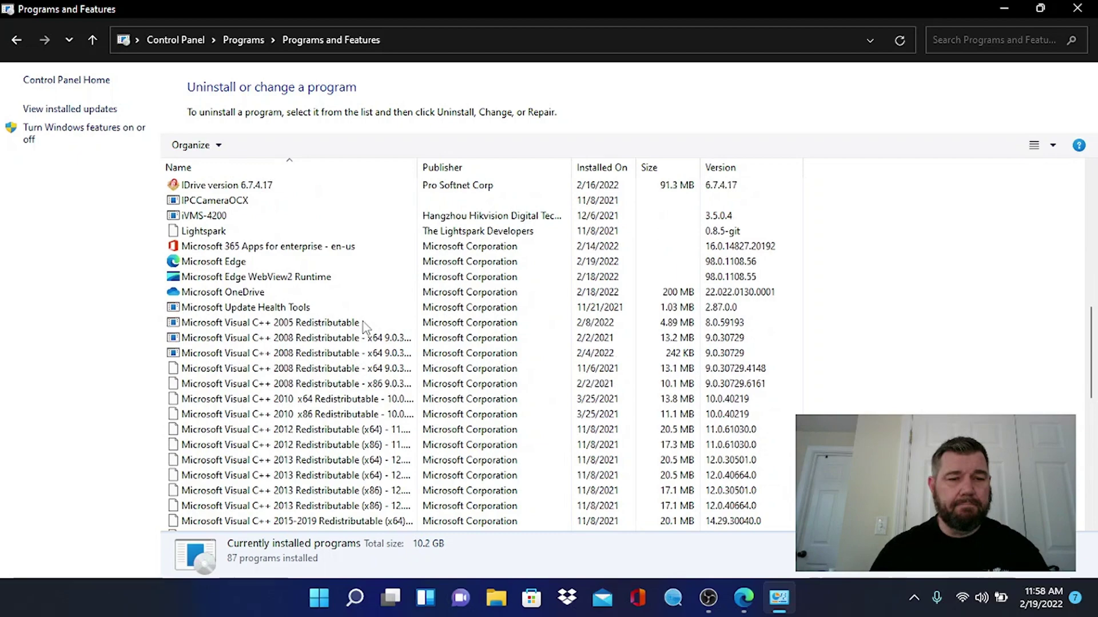
pyautogui.scroll(-2, 363, 321)
pyautogui.scroll(5, 363, 321)
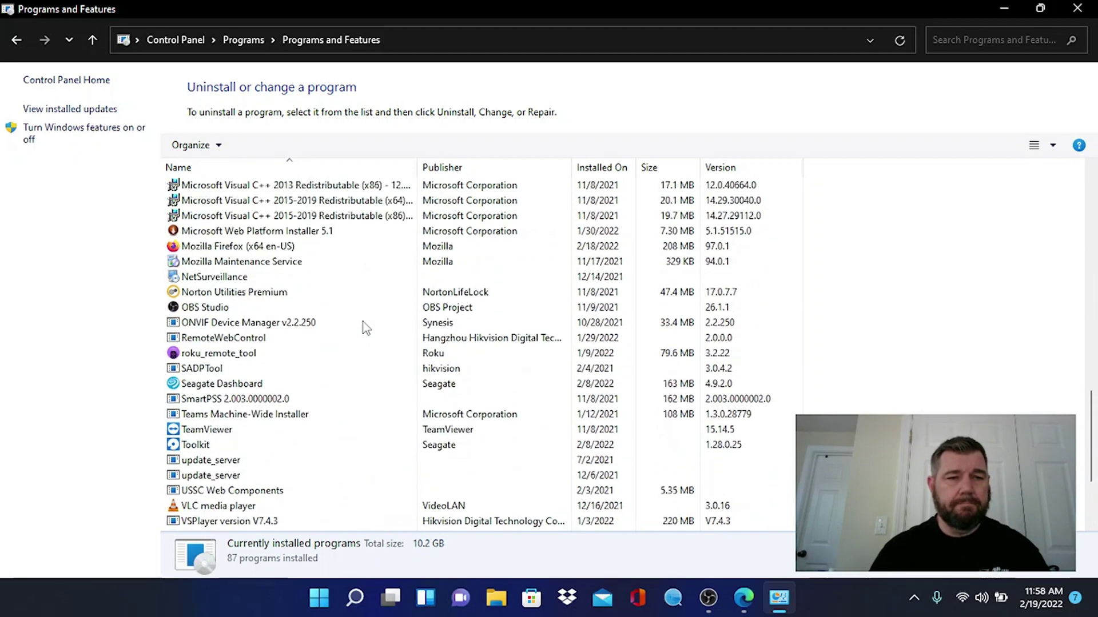
pyautogui.scroll(7, 362, 323)
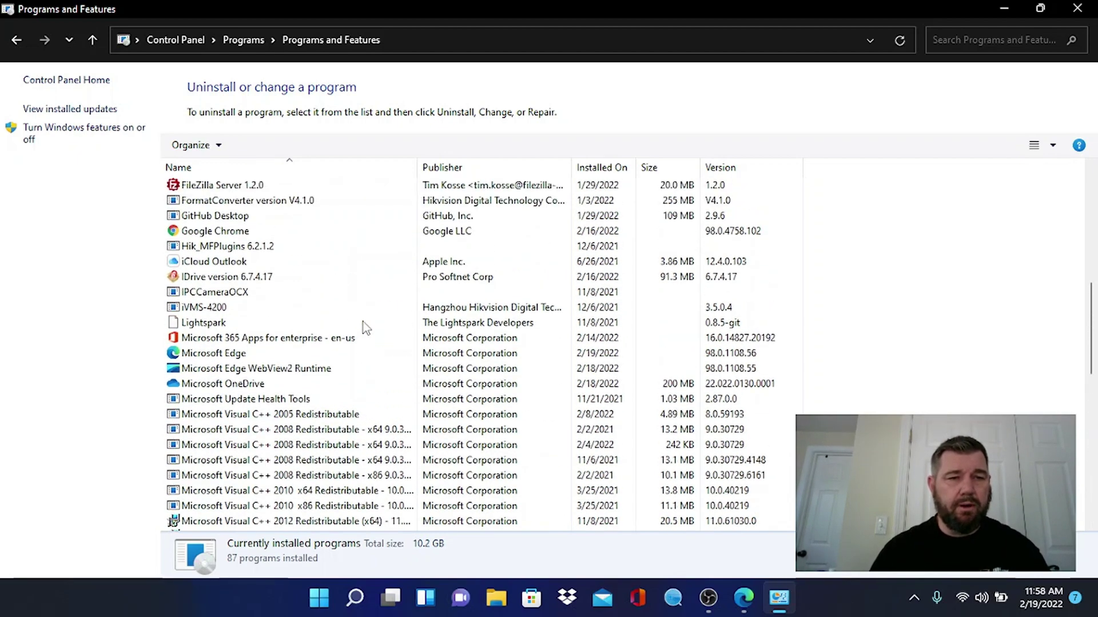
pyautogui.click(206, 309)
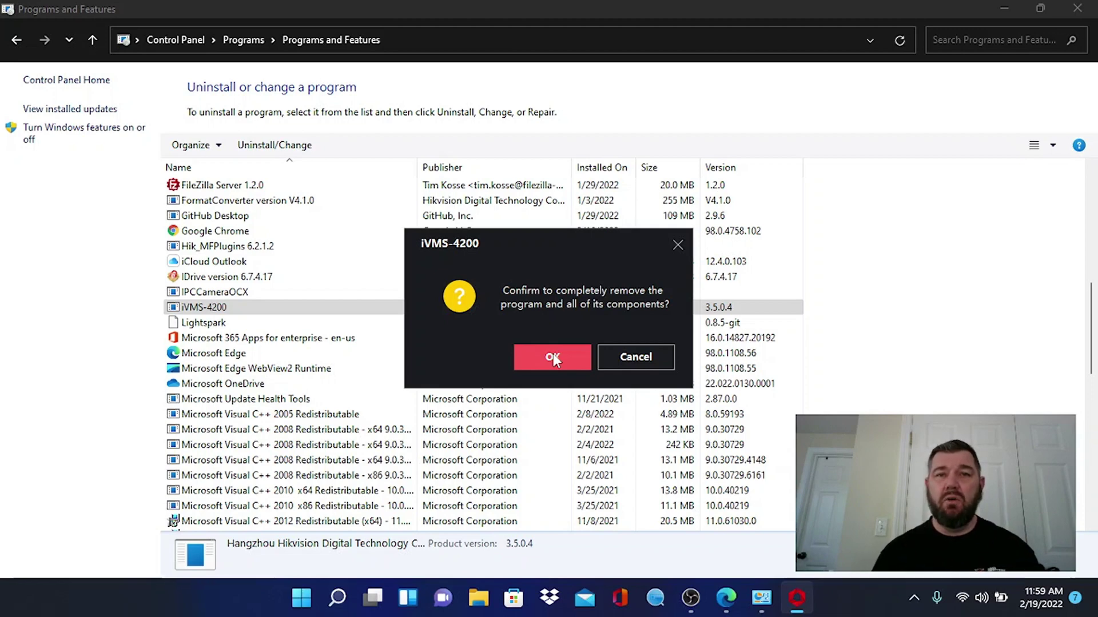
# - Confirm complete removal of iVMS-4200, clear its leftover database and logs, and finish the uninstaller
pyautogui.click(553, 356)
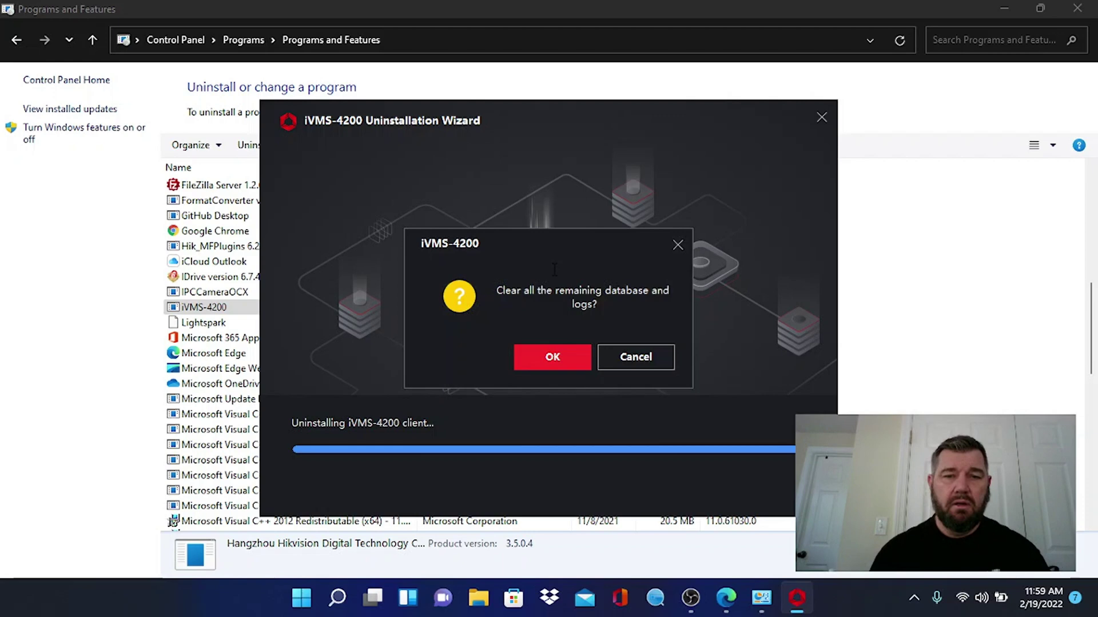
pyautogui.click(547, 359)
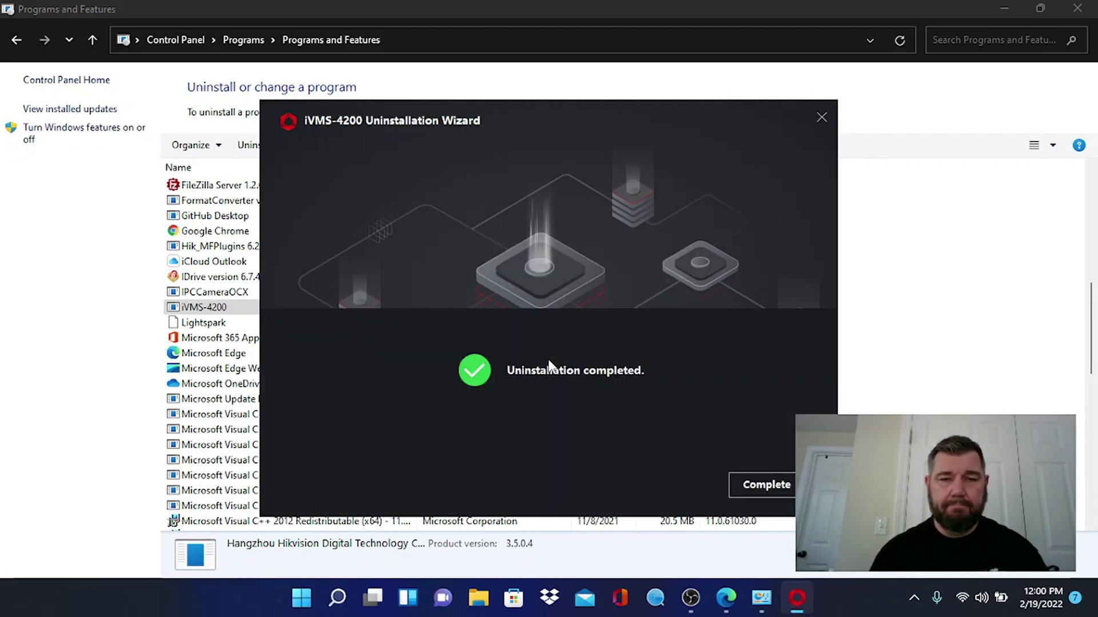
pyautogui.click(769, 485)
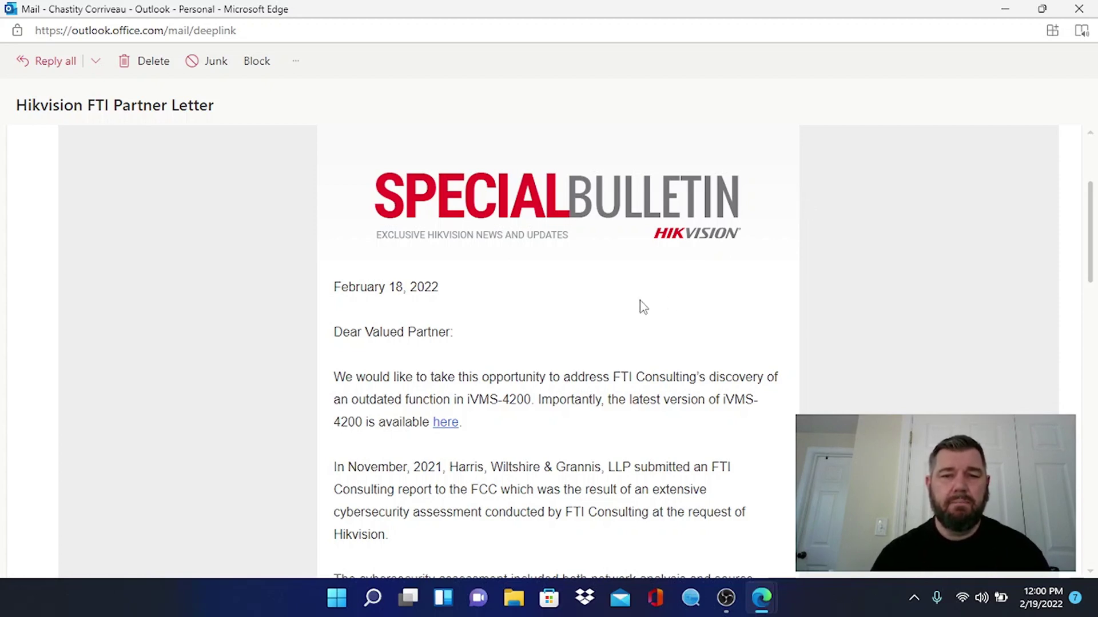
# - Follow the latest iVMS-4200 link and download the iVMS-4200(V3.7.0.5_E) .exe installer
pyautogui.click(452, 423)
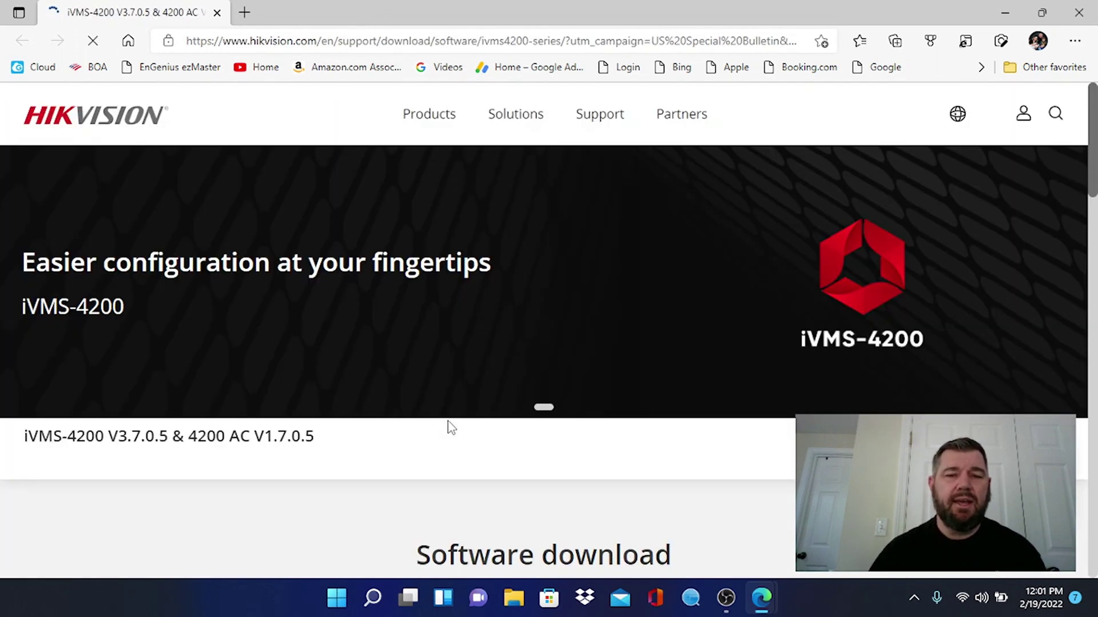
pyautogui.scroll(-2, 449, 424)
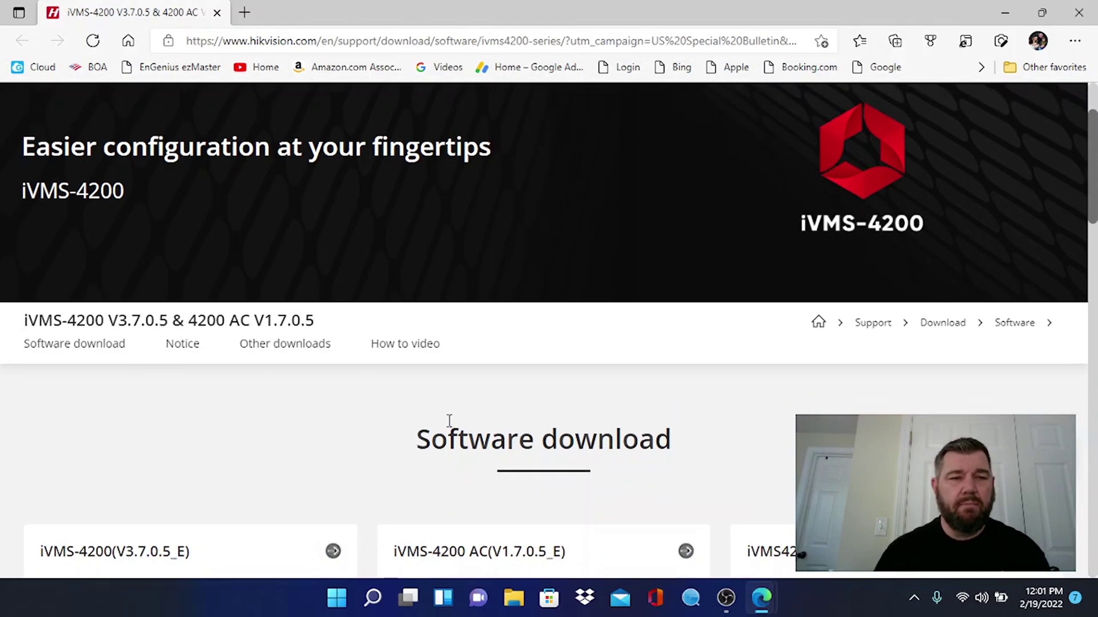
pyautogui.scroll(-3, 450, 424)
pyautogui.scroll(-1, 449, 427)
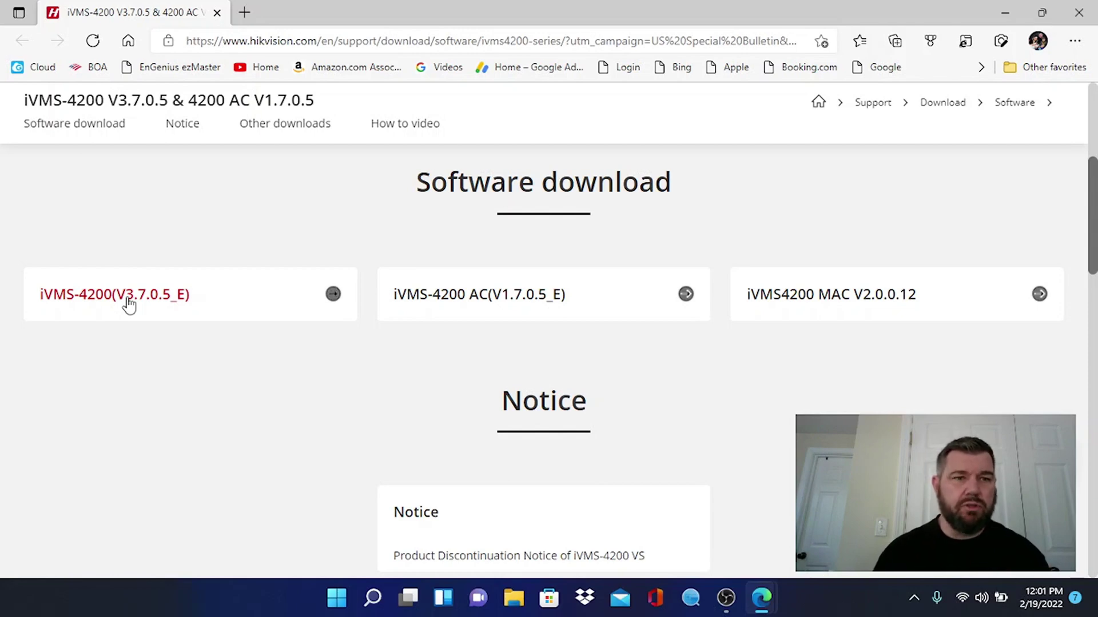
pyautogui.click(137, 298)
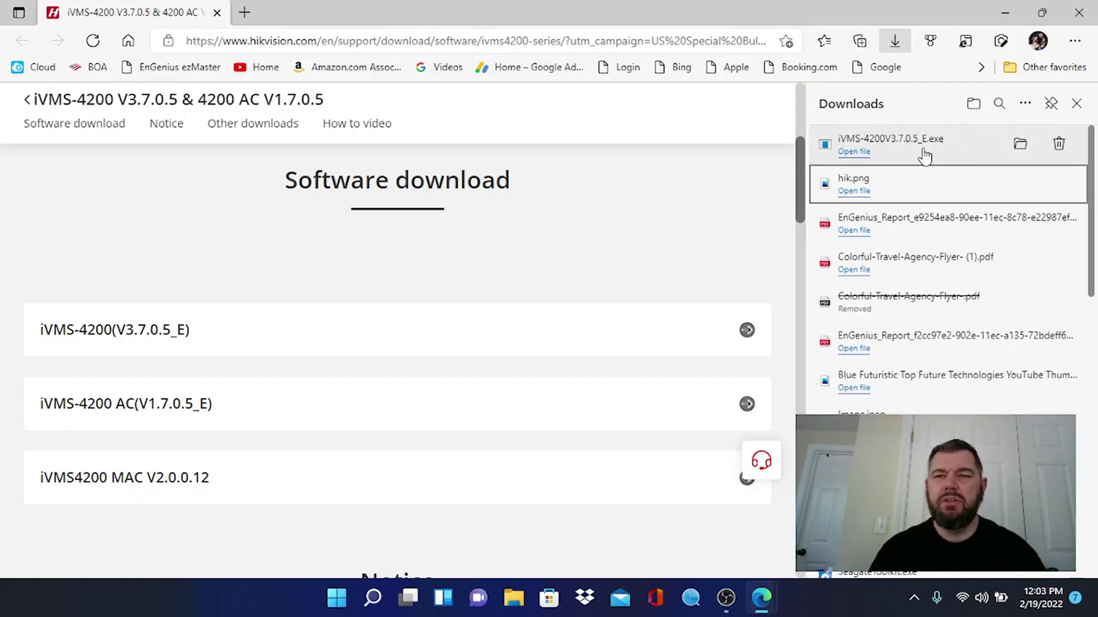
# - Launch the downloaded iVMS-4200 installer and accept the licence terms
pyautogui.click(856, 153)
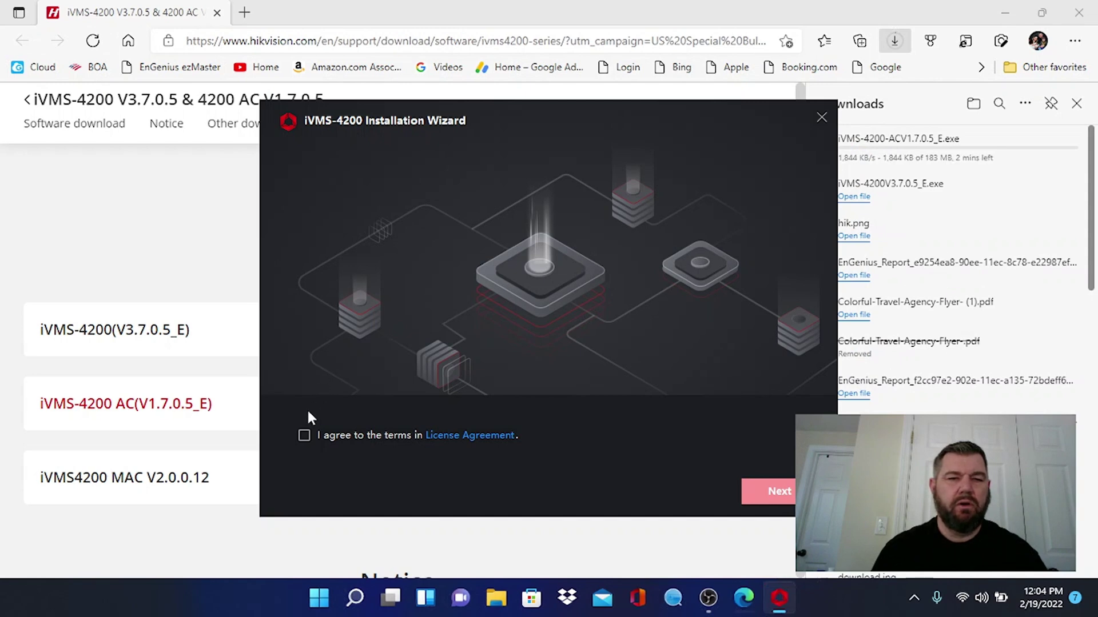
pyautogui.click(304, 435)
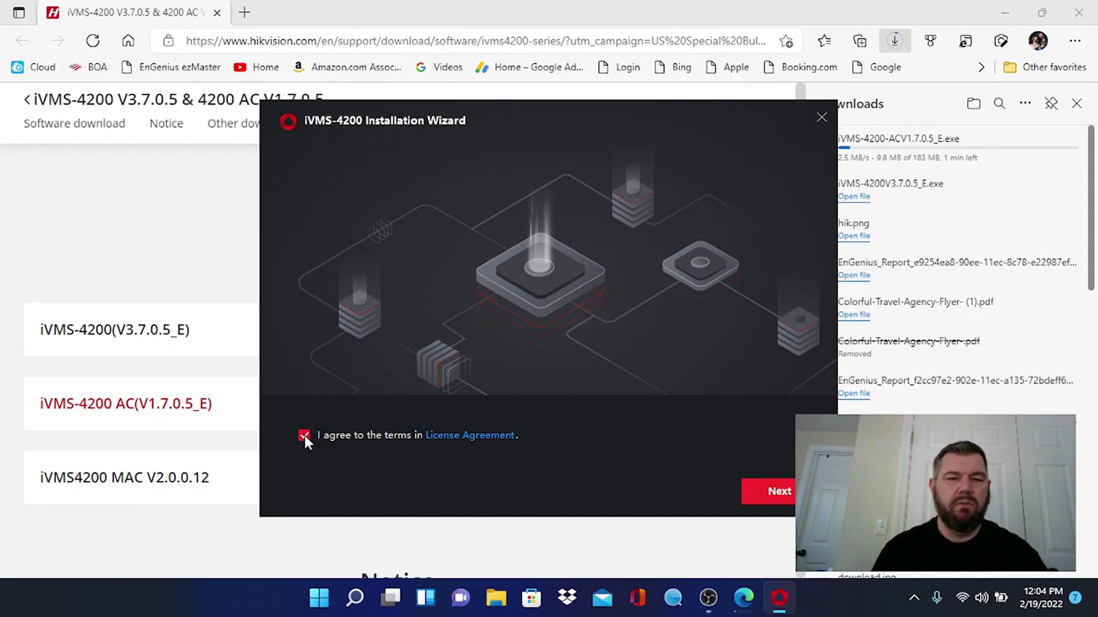
pyautogui.click(789, 492)
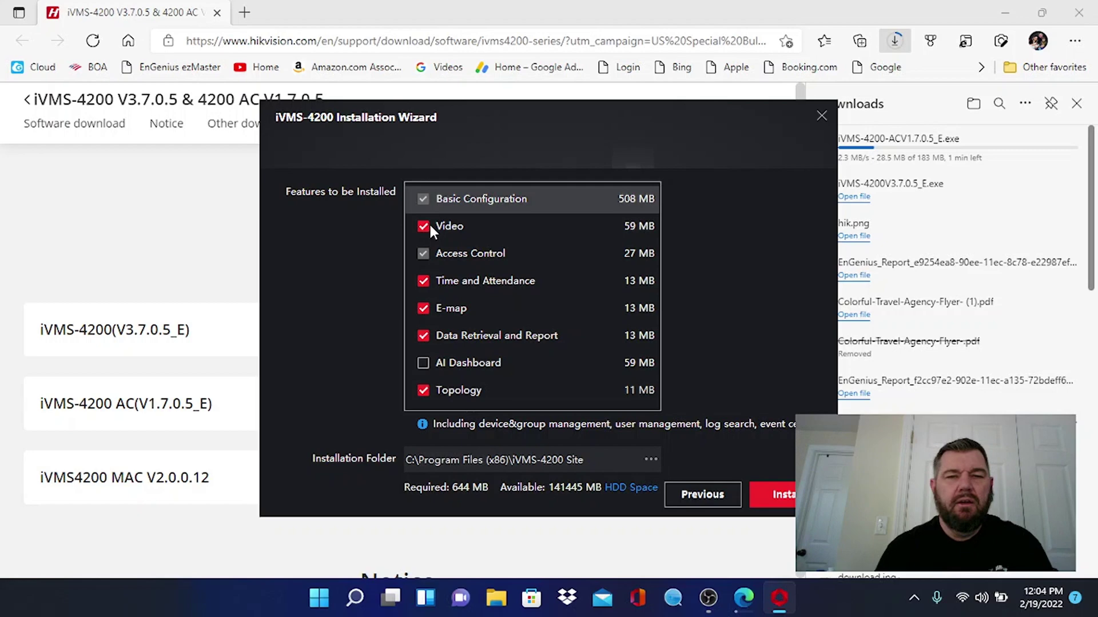
# - Untick Topology, Data Retrieval and Report, E-map, Time and Attendance, and Access Control features
pyautogui.click(426, 391)
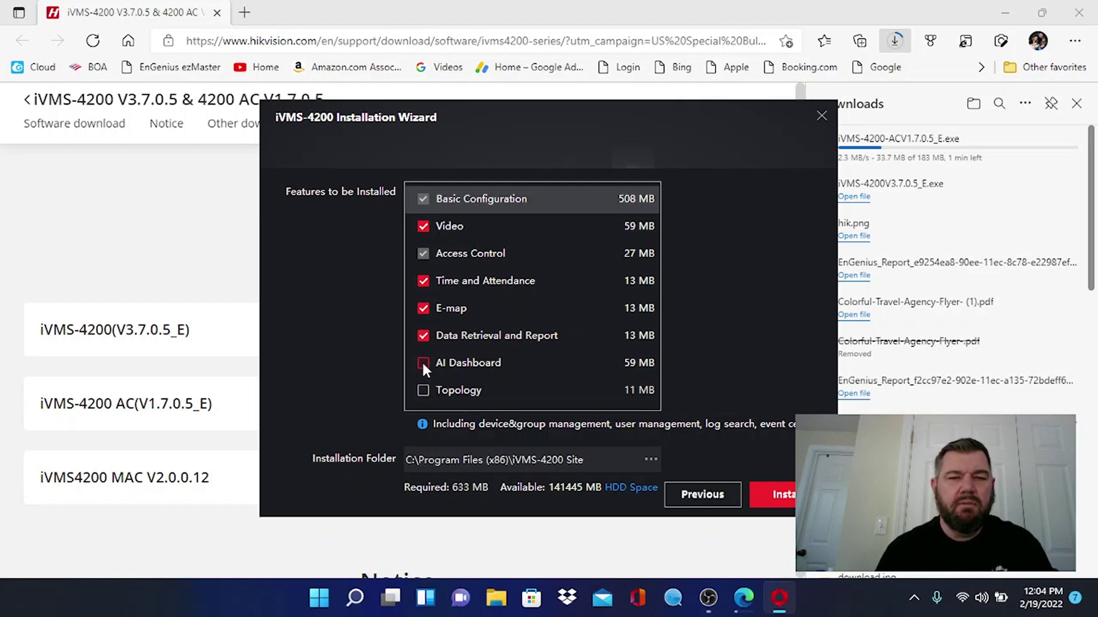
pyautogui.click(422, 338)
pyautogui.click(422, 307)
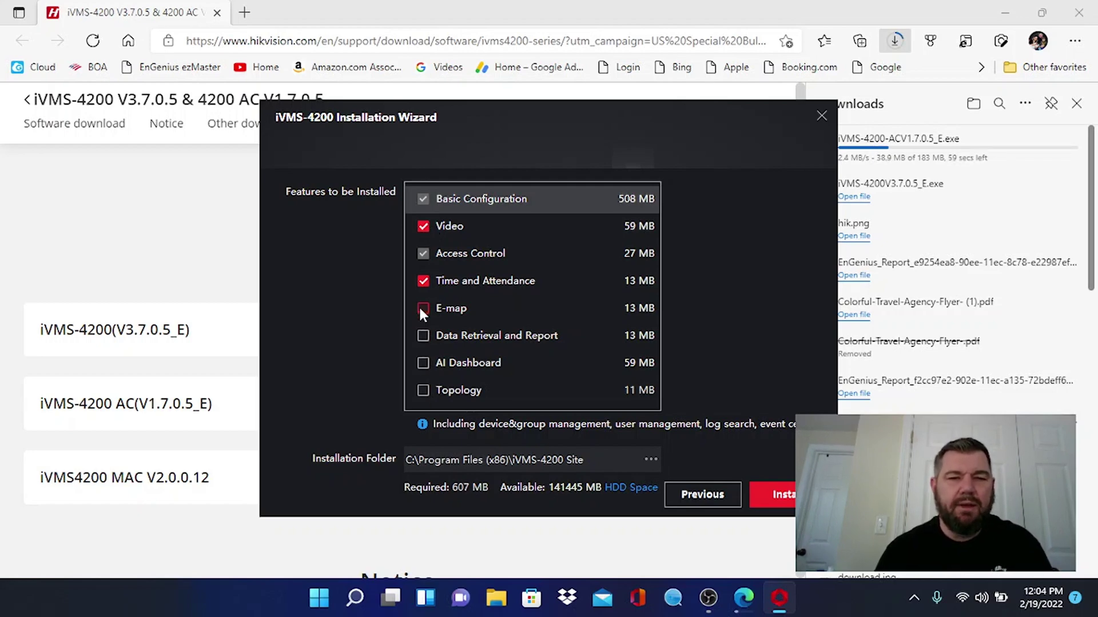
pyautogui.click(421, 280)
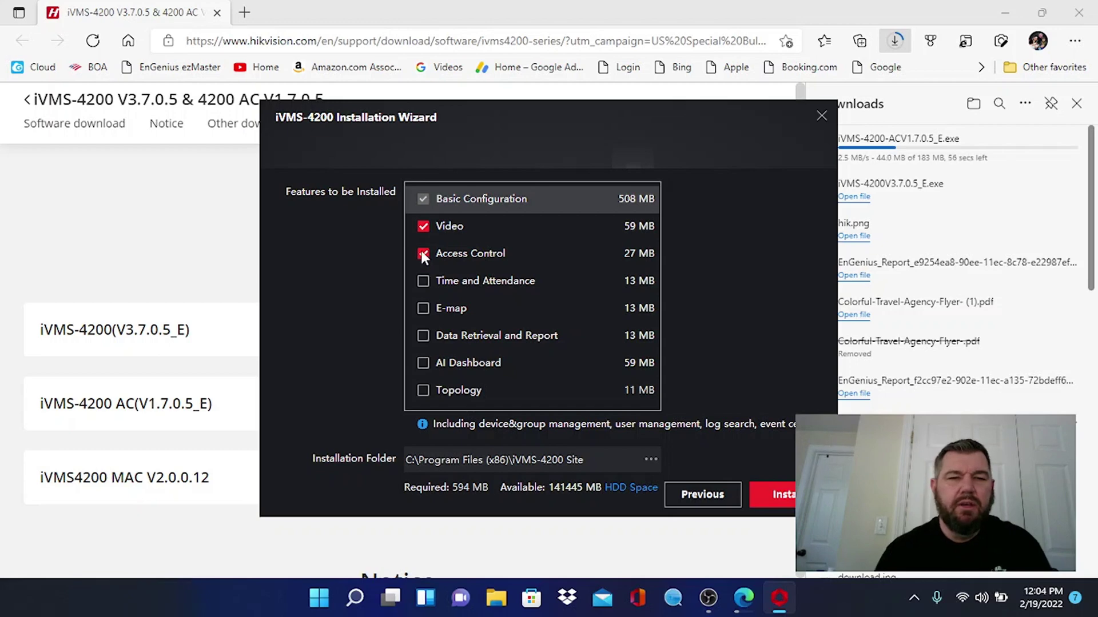
pyautogui.click(421, 251)
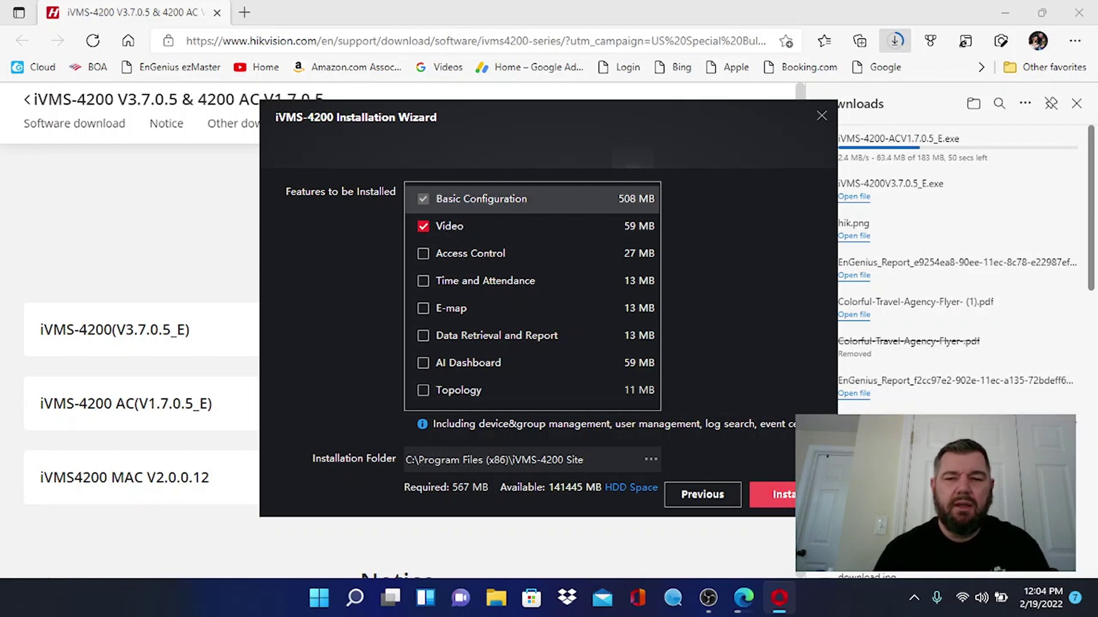
# - Install the selected Basic Configuration and Video features until the wizard reports completion
pyautogui.press('Return')
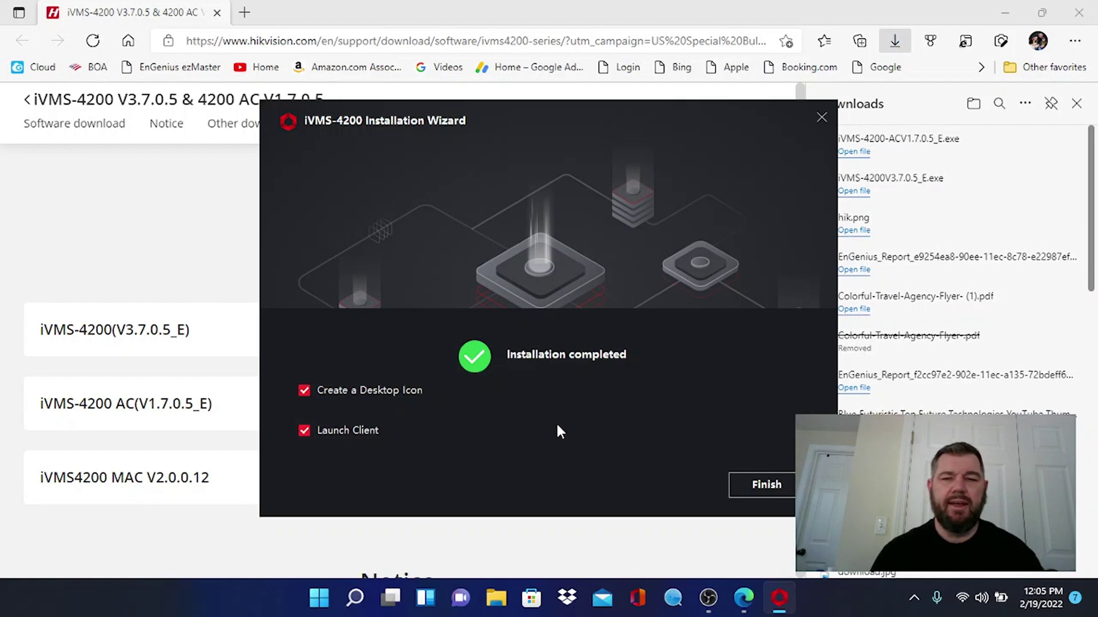
# - Launch the new client, allow nginx through the Windows firewall, and enable upgrade detection
pyautogui.click(760, 487)
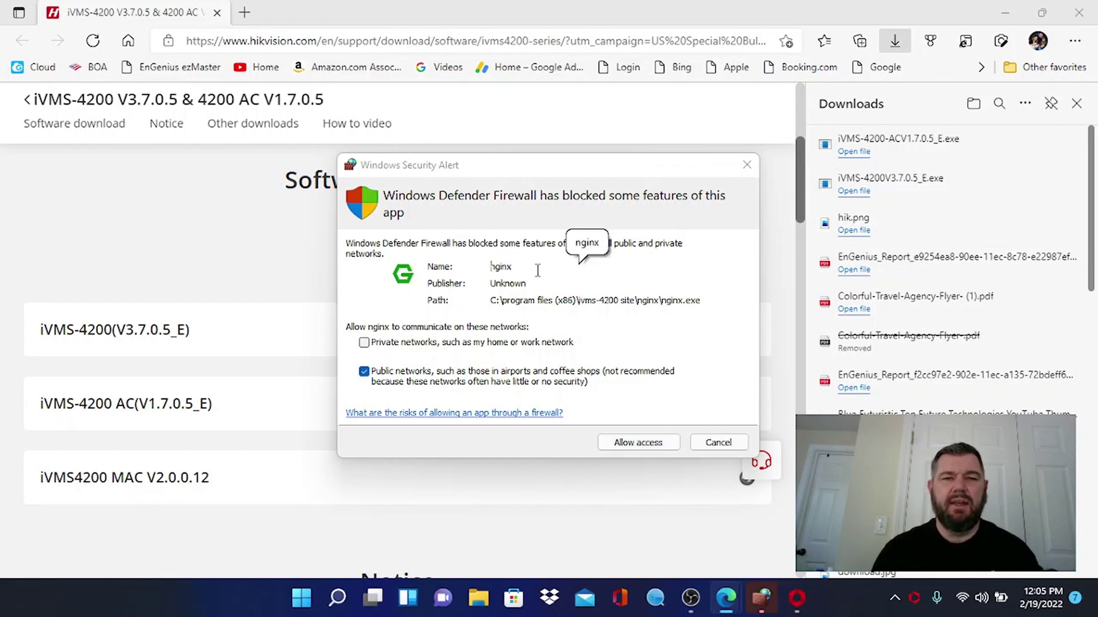
pyautogui.click(658, 448)
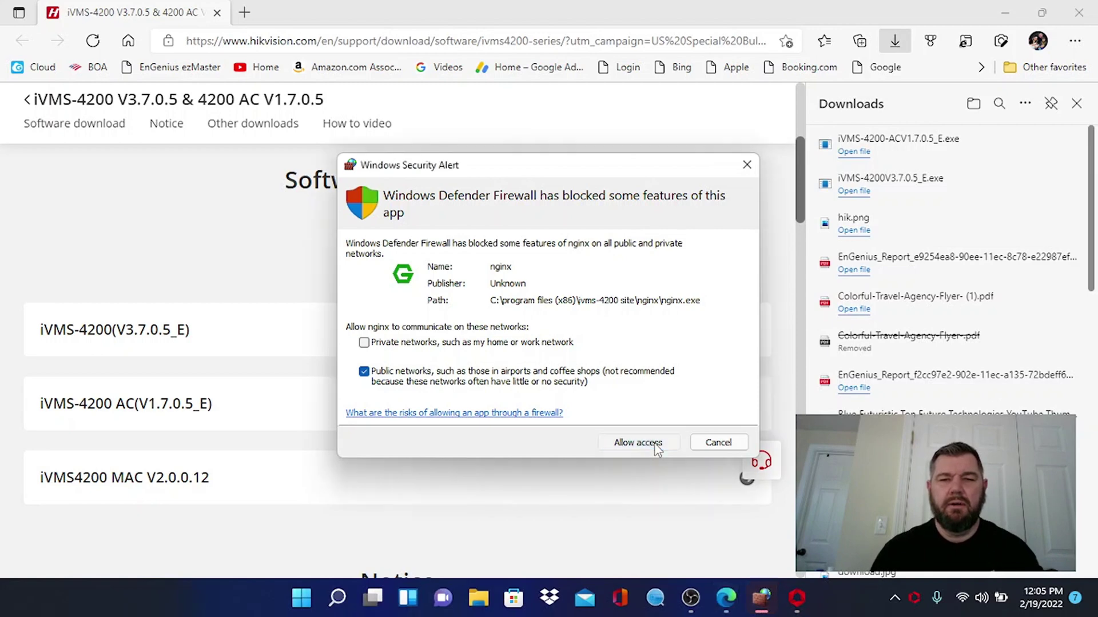
pyautogui.click(657, 447)
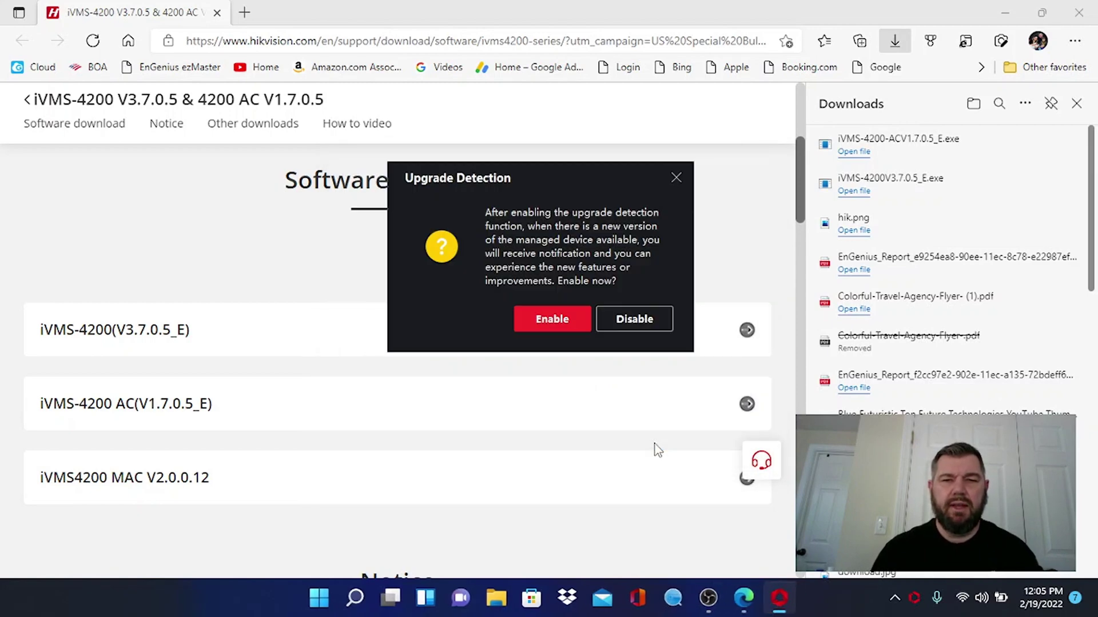
pyautogui.click(548, 319)
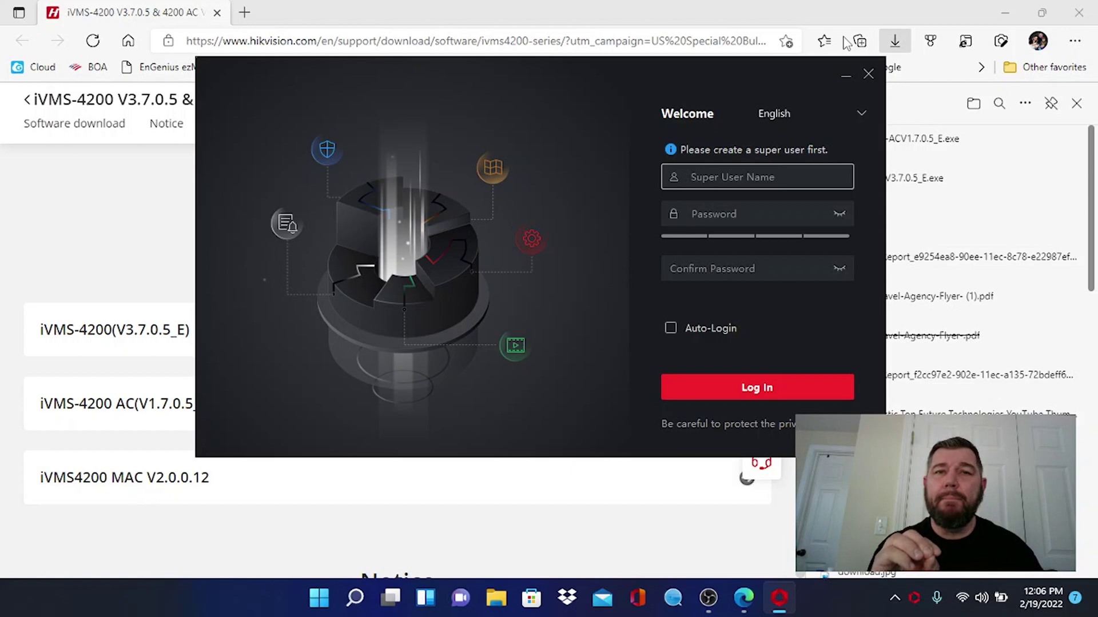
# - Create super user 'admin' with a strong, confirmed password and enable Auto-Login
pyautogui.write('a')
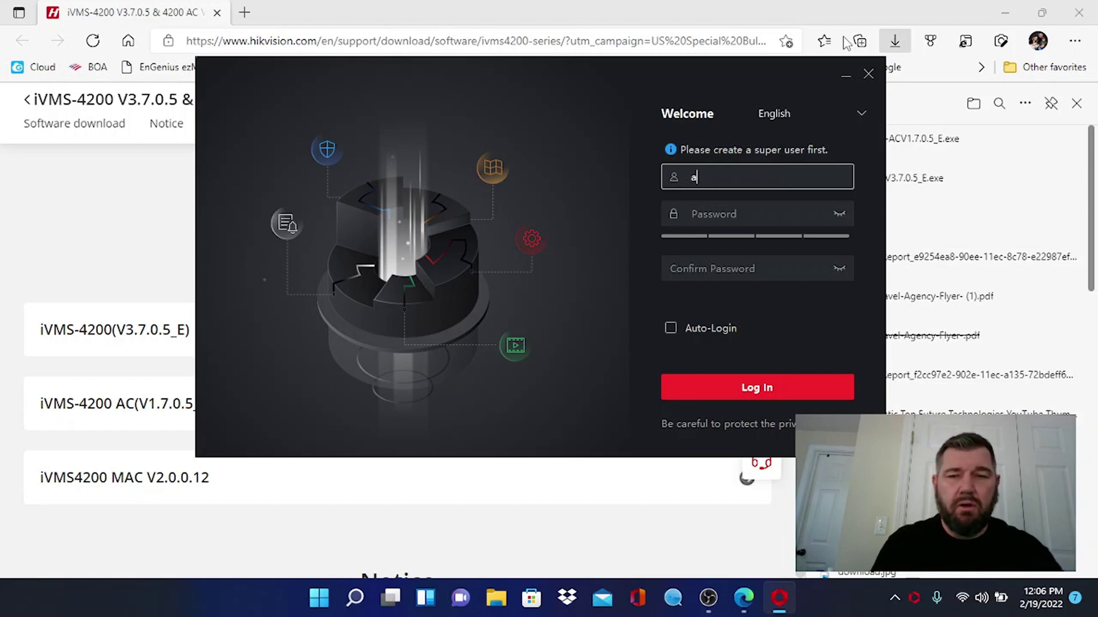
pyautogui.write('dmin')
pyautogui.press('Tab')
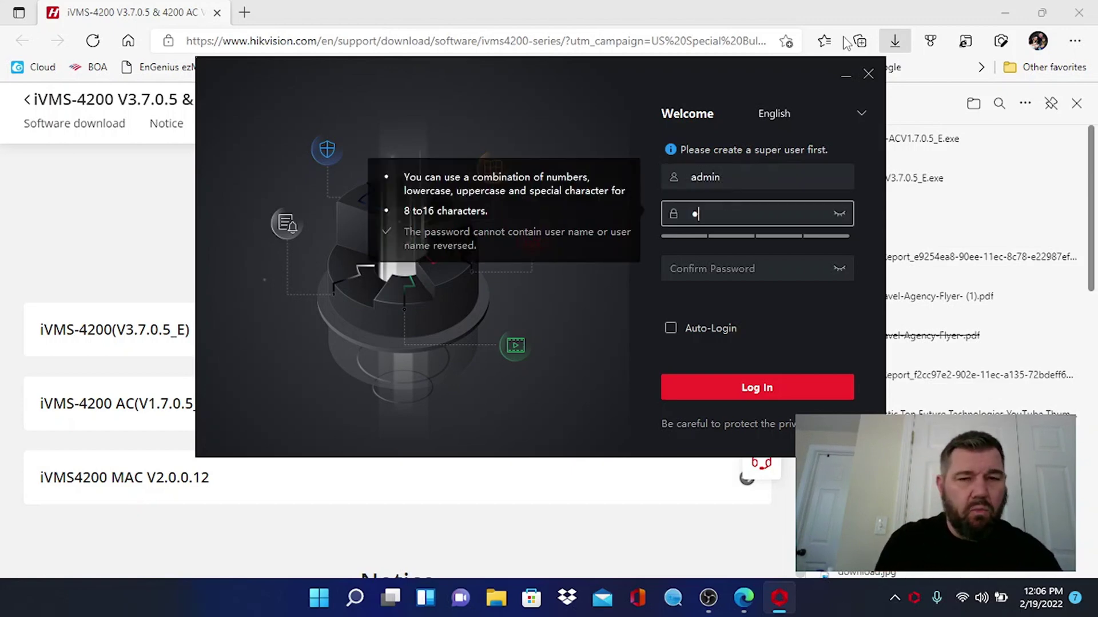
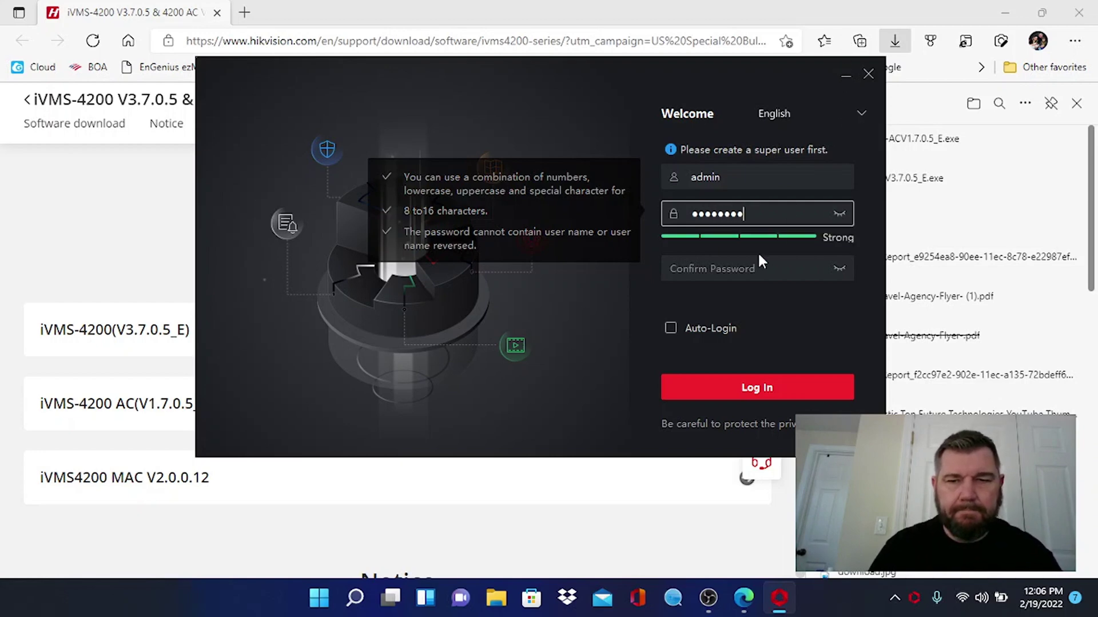
pyautogui.click(762, 264)
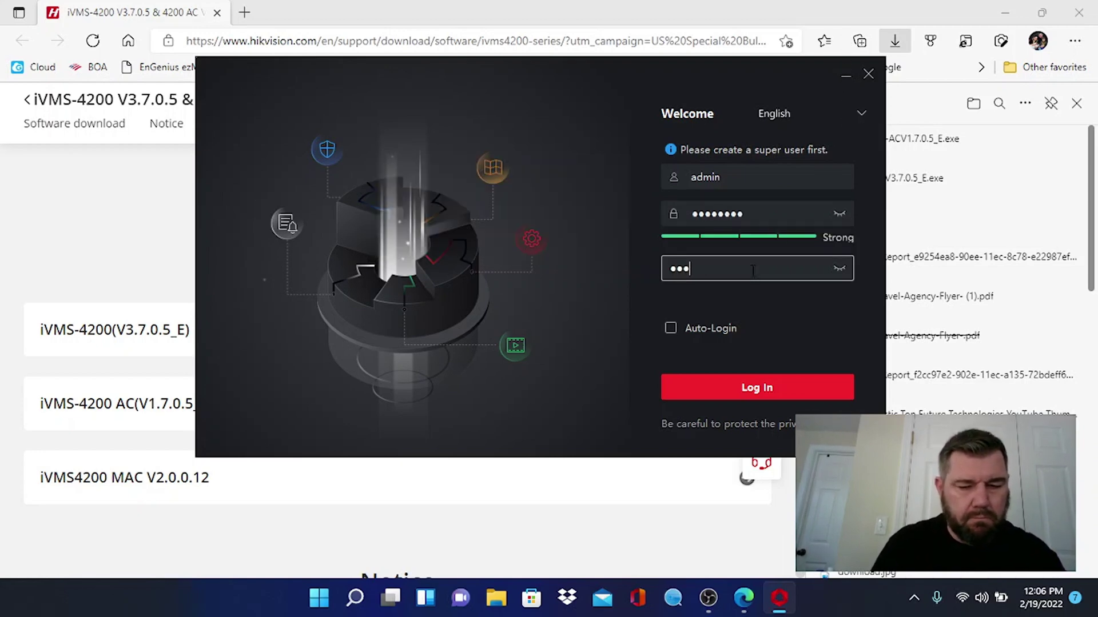
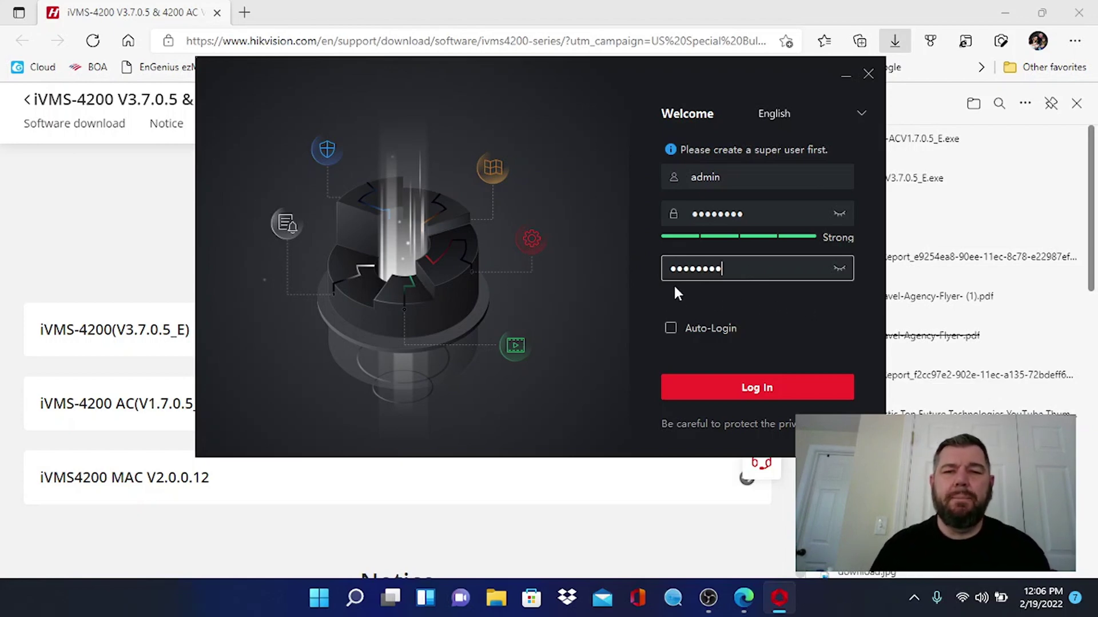
pyautogui.click(670, 329)
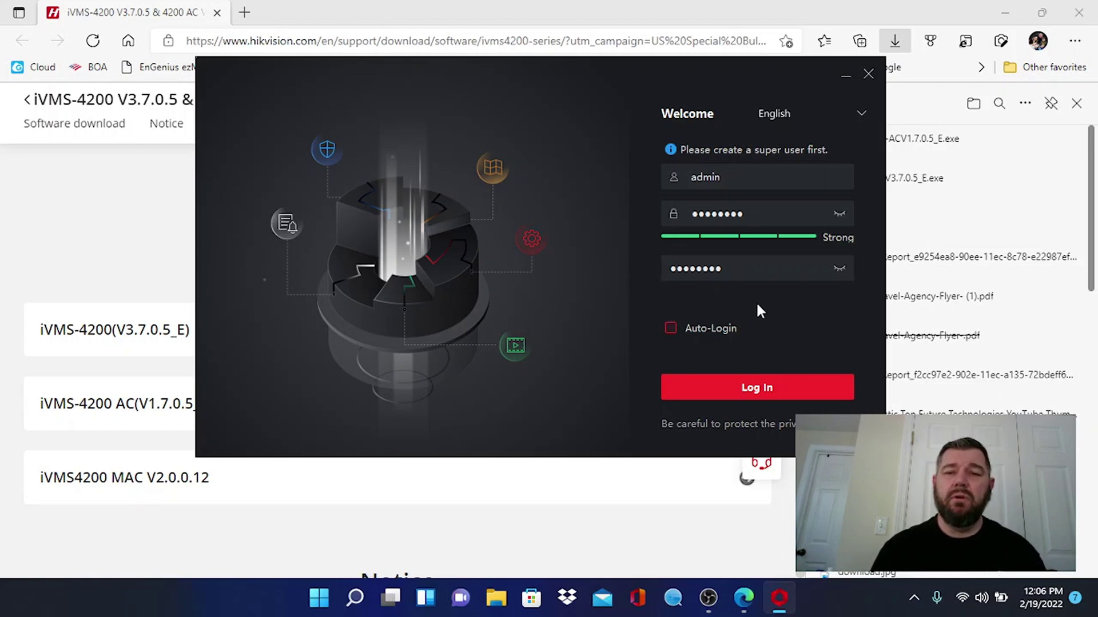
pyautogui.click(671, 328)
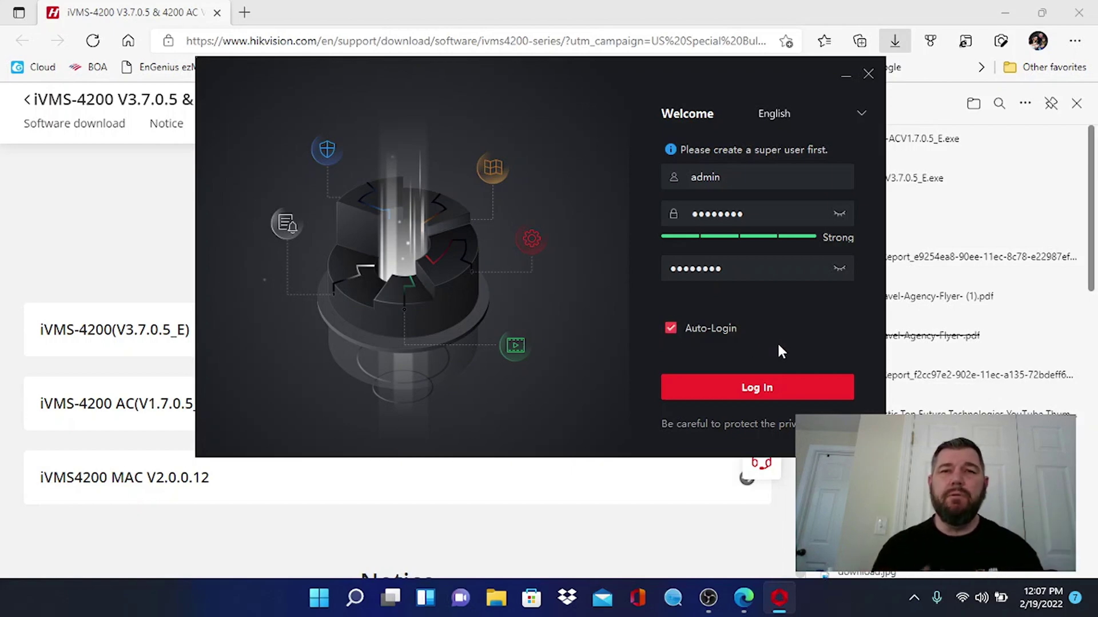
# - Submit the new super user account and answer security question 1 (mother's first name)
pyautogui.click(764, 384)
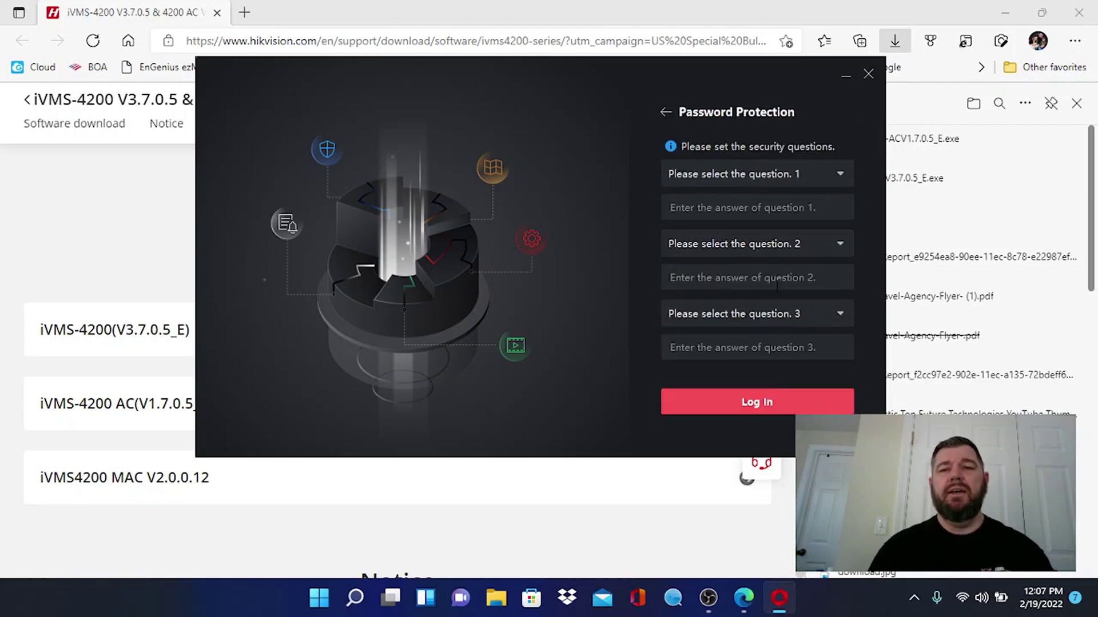
pyautogui.click(780, 172)
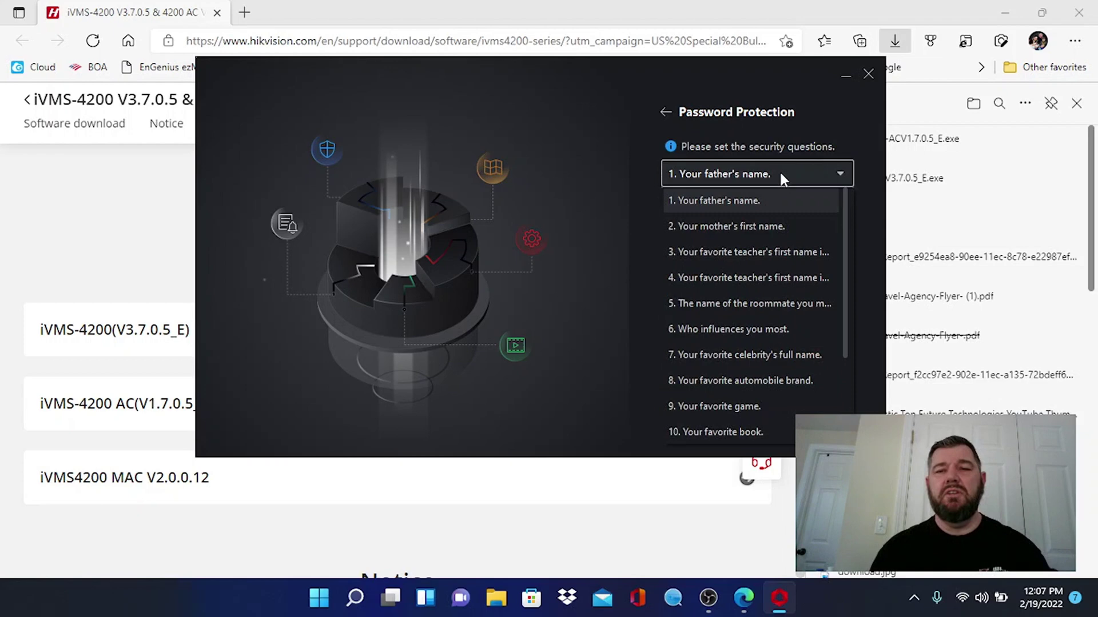
pyautogui.click(764, 226)
pyautogui.click(713, 209)
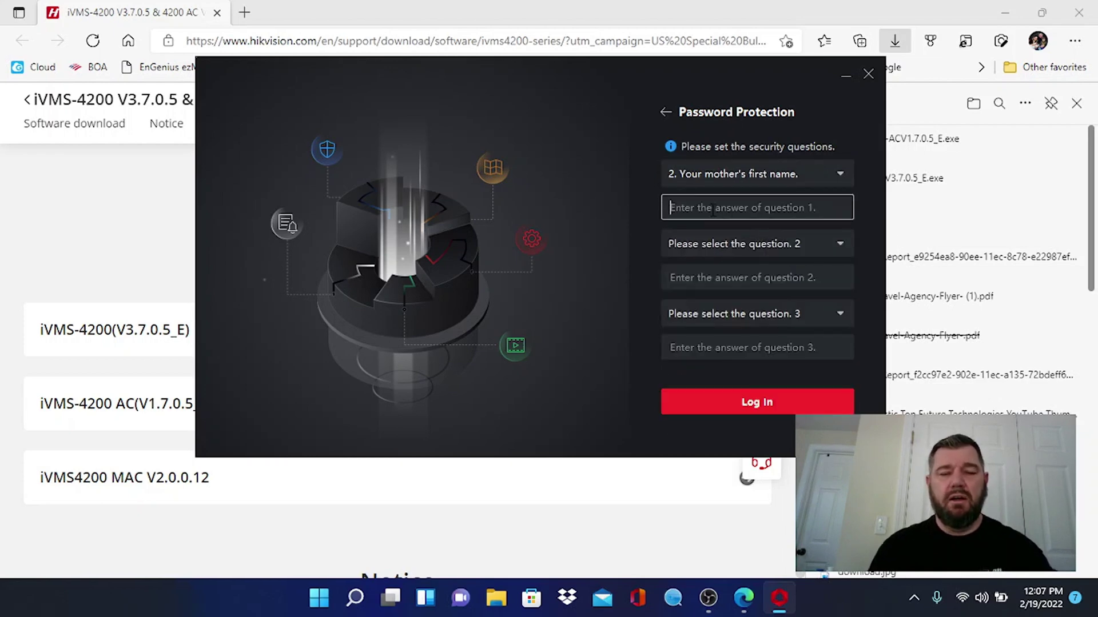
# - Answer question 2 (mother's first name) and question 3 (favorite teacher), then submit
pyautogui.click(723, 241)
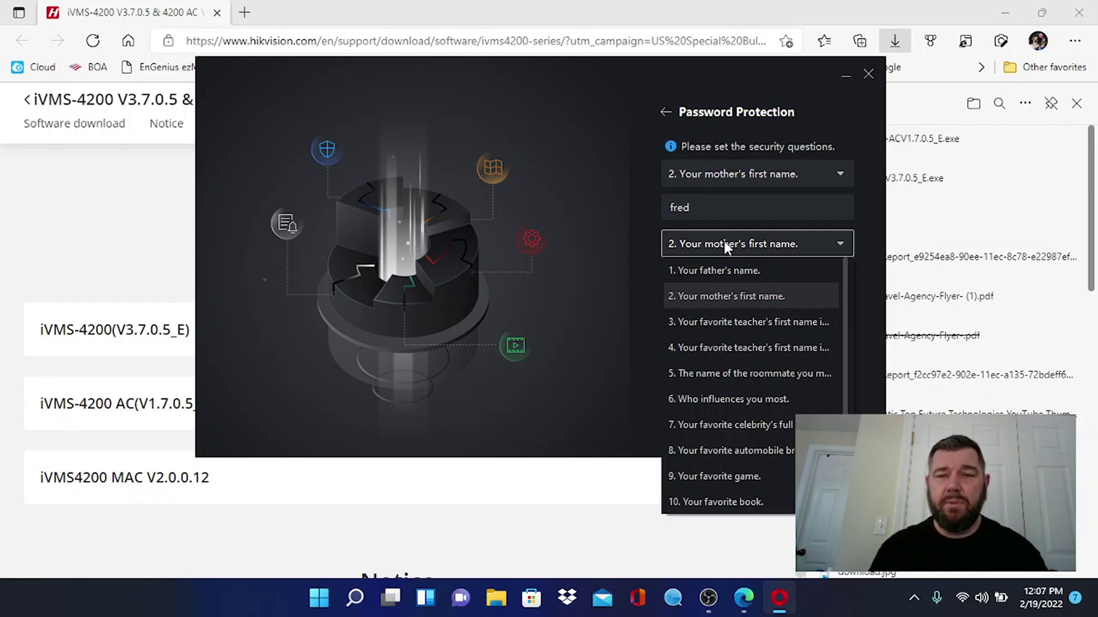
pyautogui.click(712, 293)
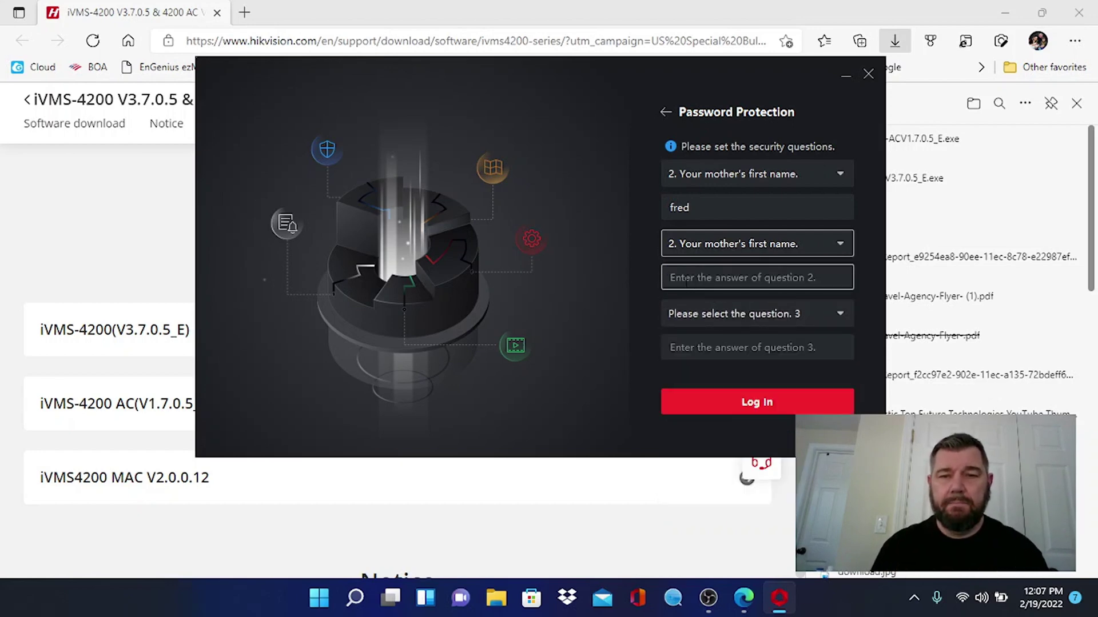
pyautogui.click(686, 283)
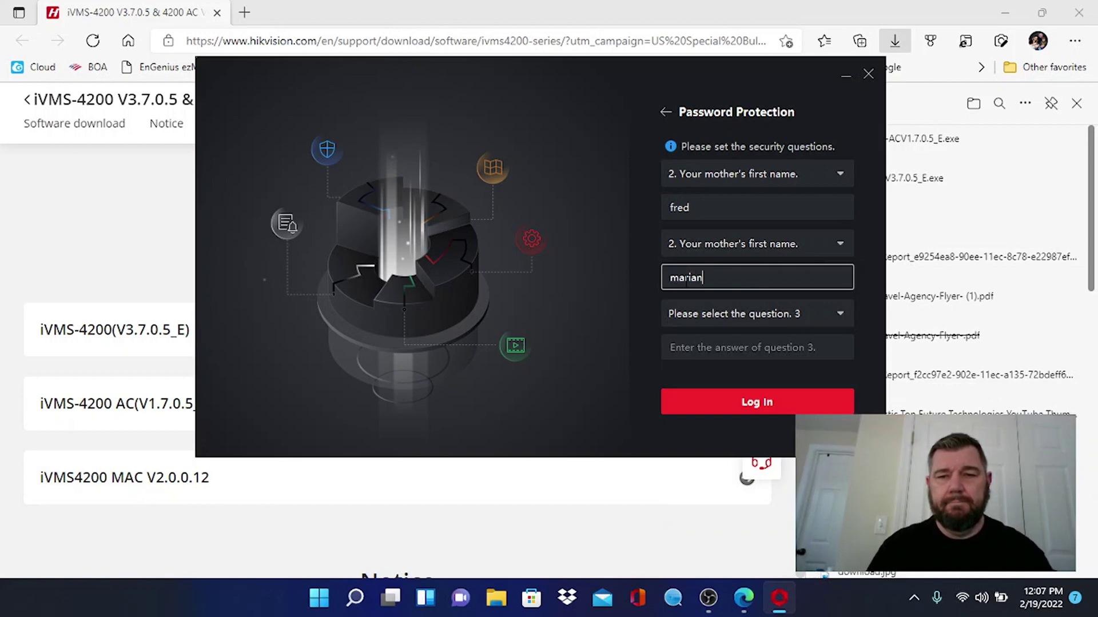
pyautogui.click(698, 317)
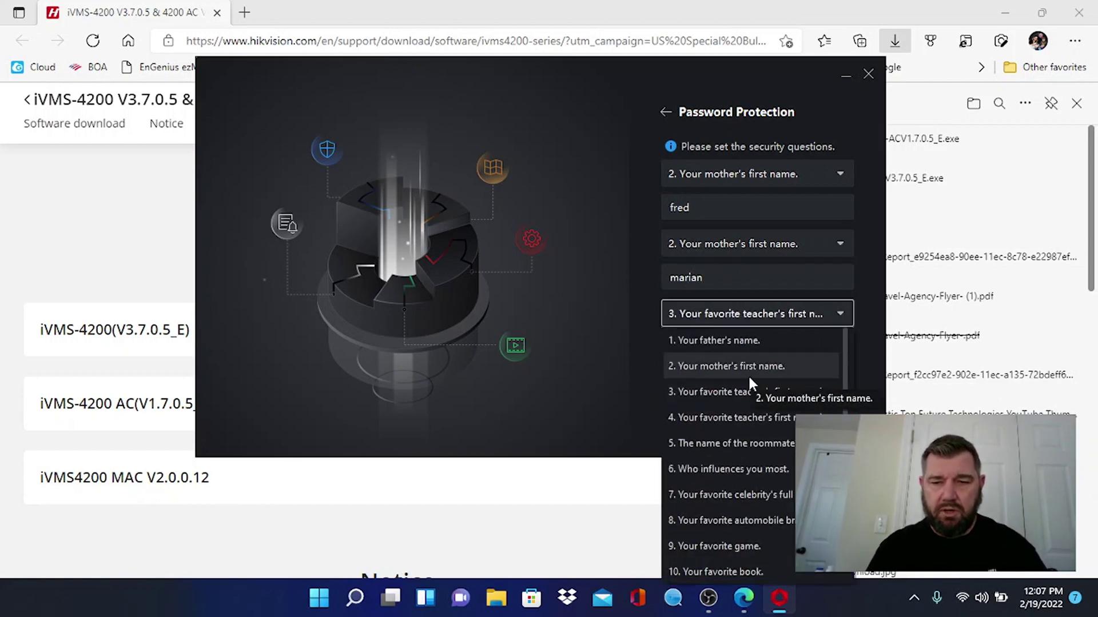
pyautogui.click(738, 418)
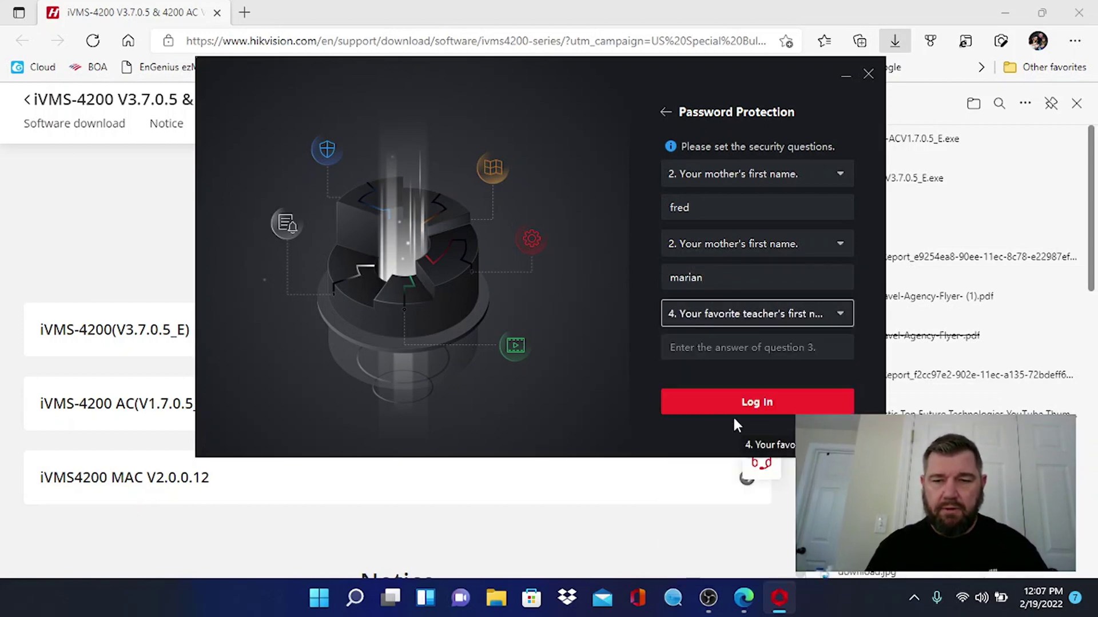
pyautogui.click(695, 355)
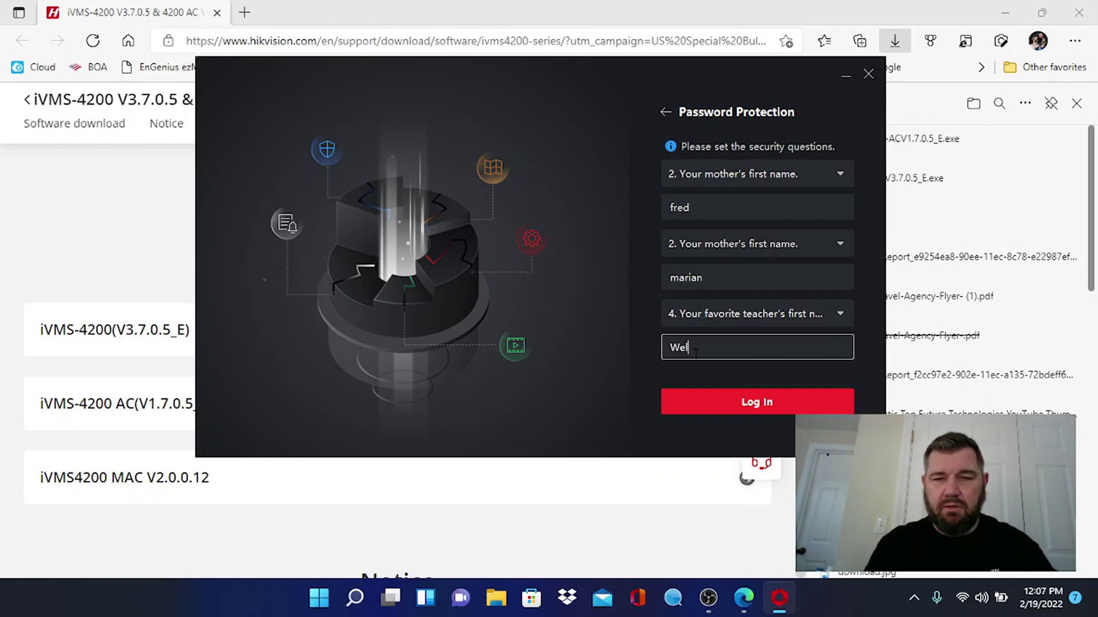
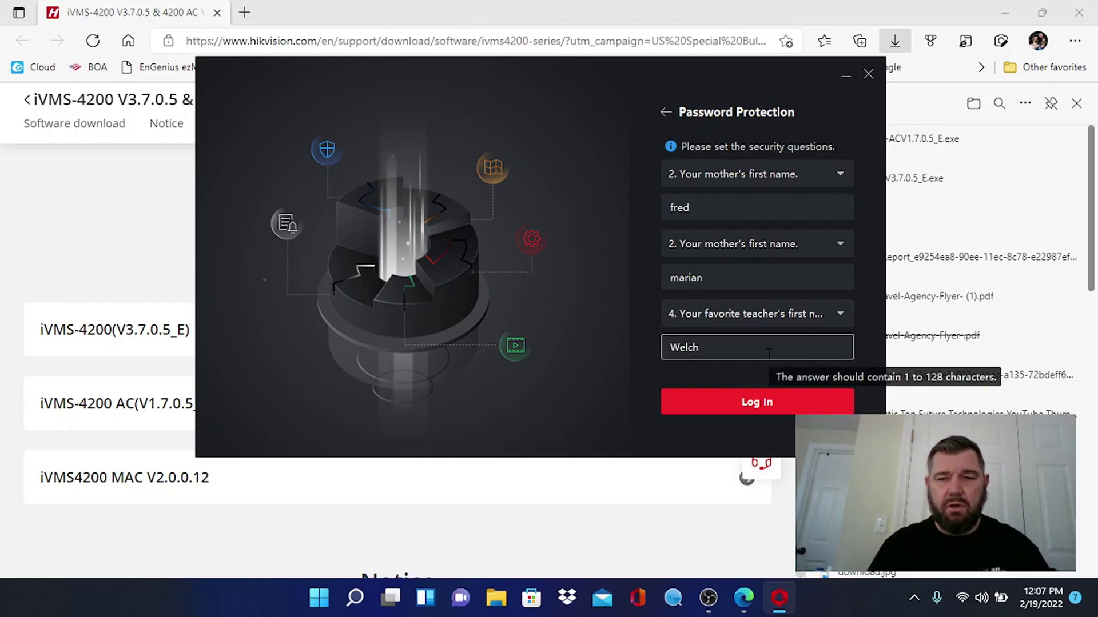
pyautogui.click(762, 403)
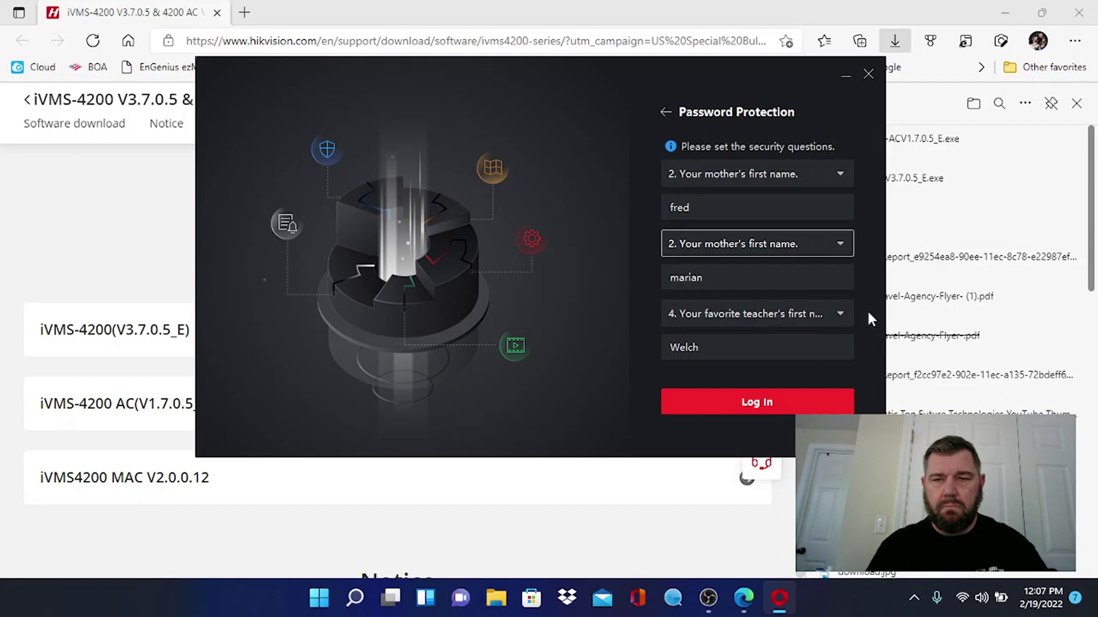
# - Change question 1 to 'Your father's name', enter its answer, and log in
pyautogui.click(749, 177)
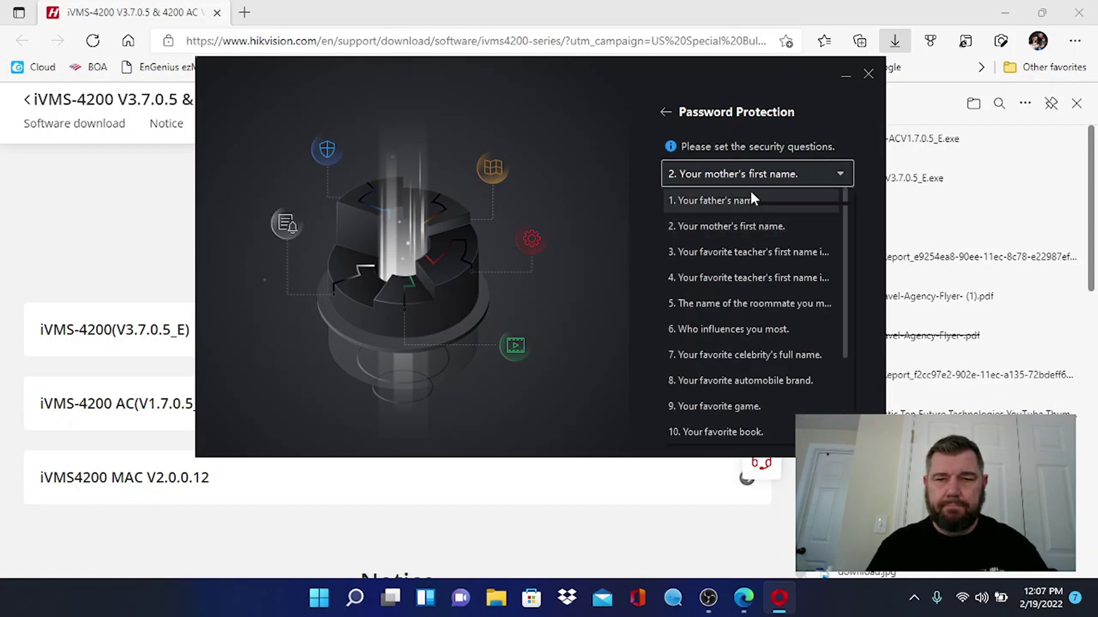
pyautogui.click(750, 198)
pyautogui.click(762, 400)
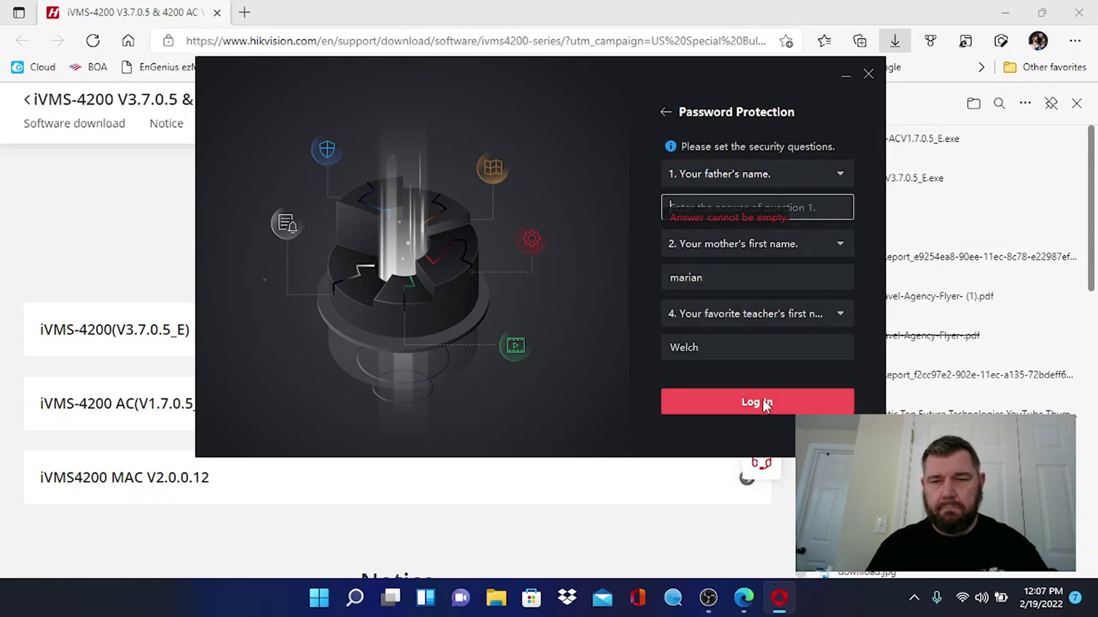
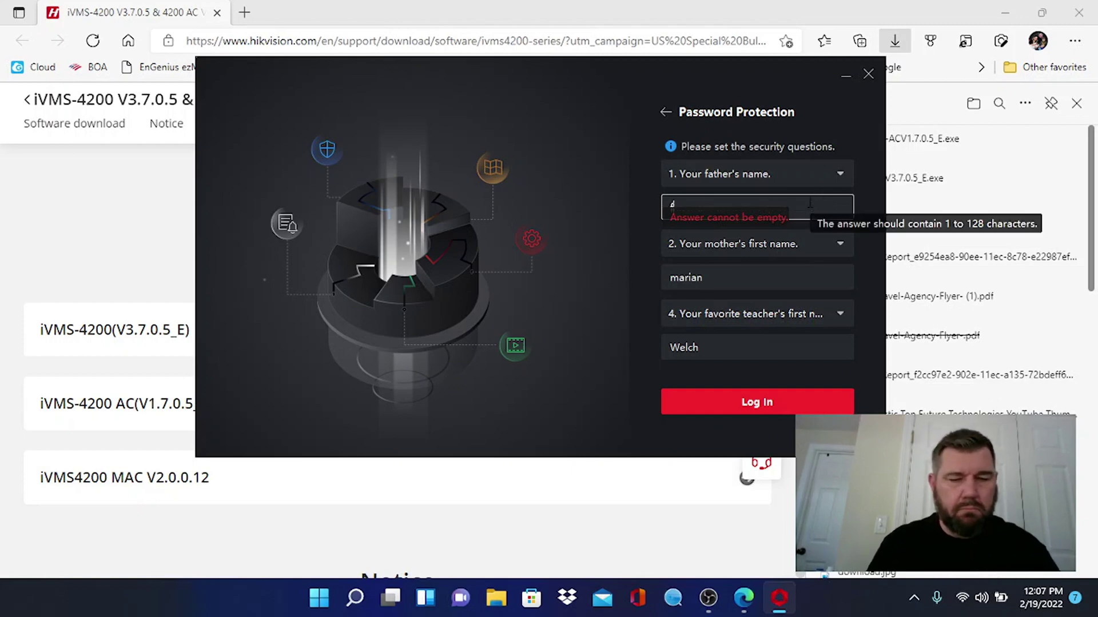
pyautogui.click(768, 405)
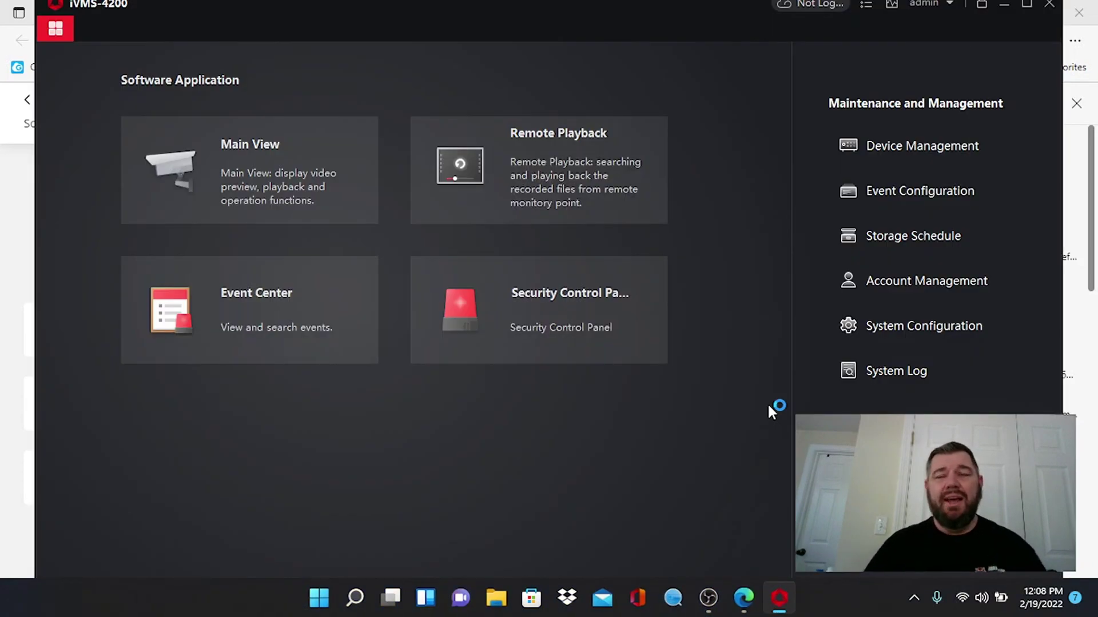
# - Maximize the iVMS-4200 window on its Software Application home page
pyautogui.click(1026, 4)
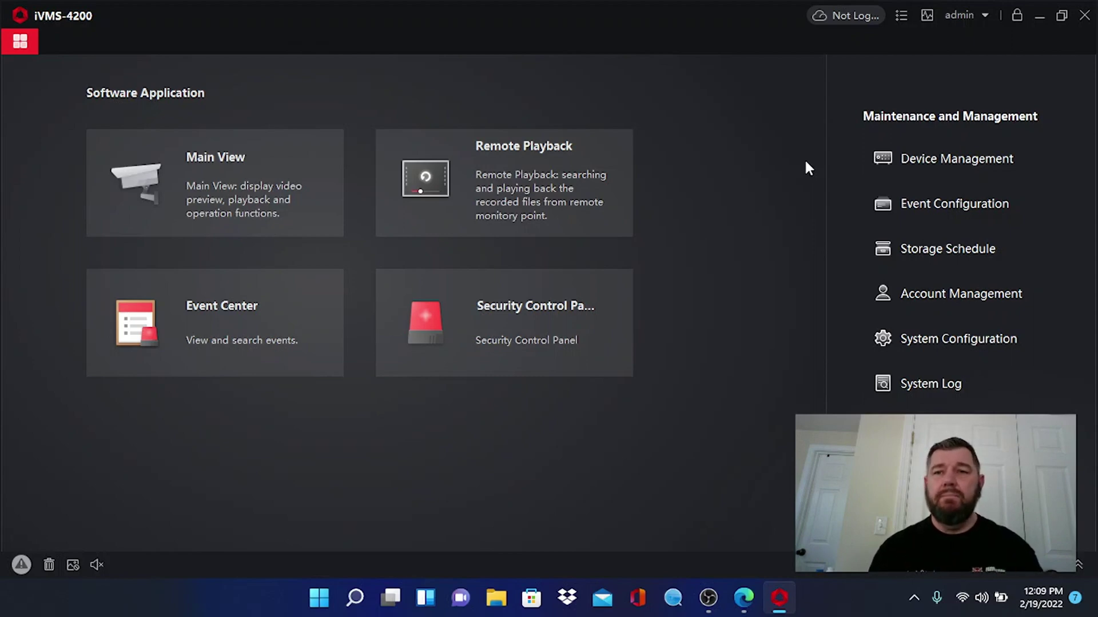
# - Sign in to Hik-Connect with the USA region and the account password
pyautogui.click(845, 14)
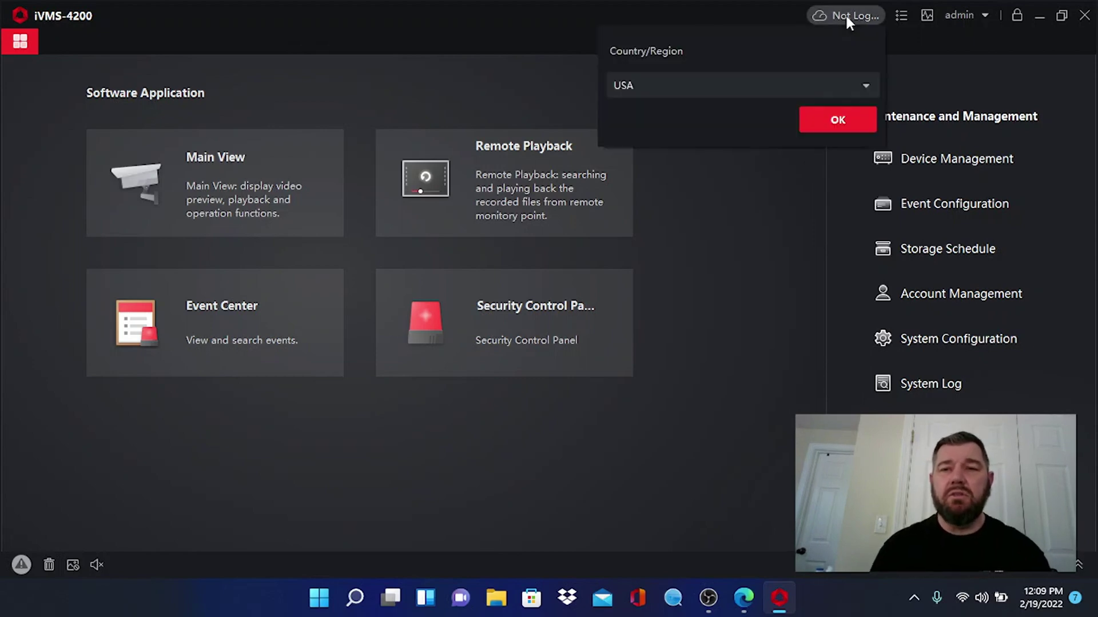
pyautogui.click(845, 124)
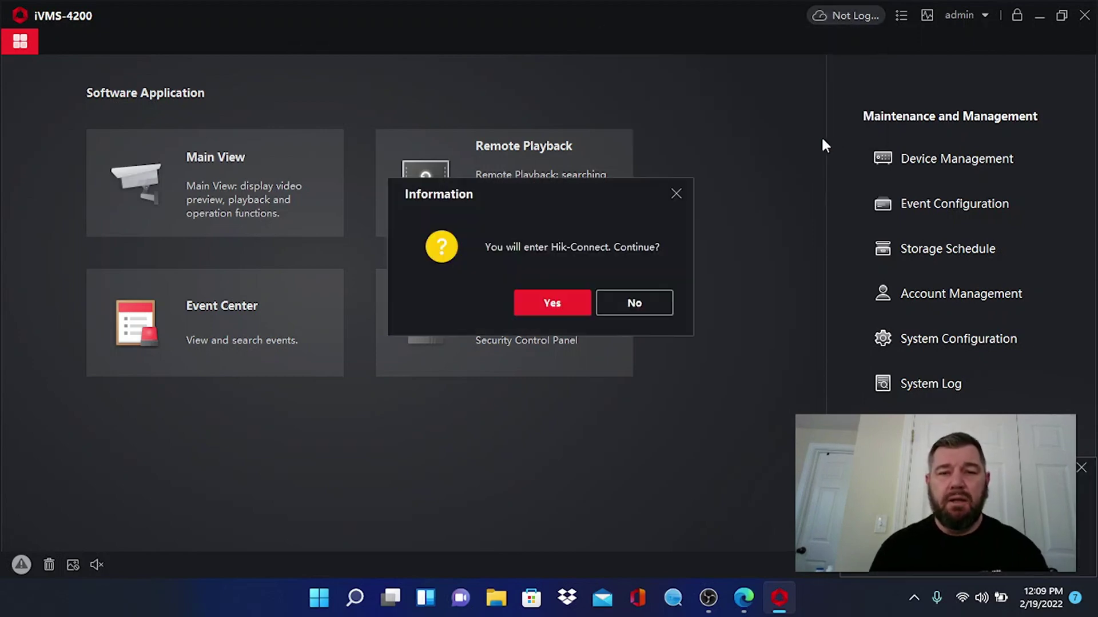
pyautogui.click(562, 304)
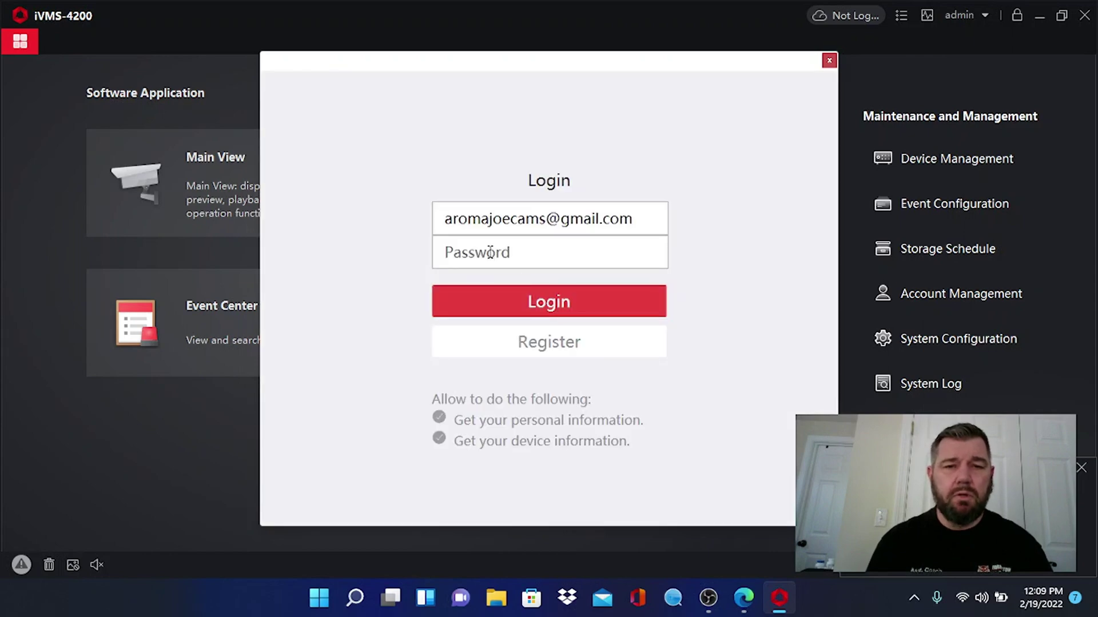
pyautogui.click(490, 253)
pyautogui.write('•••')
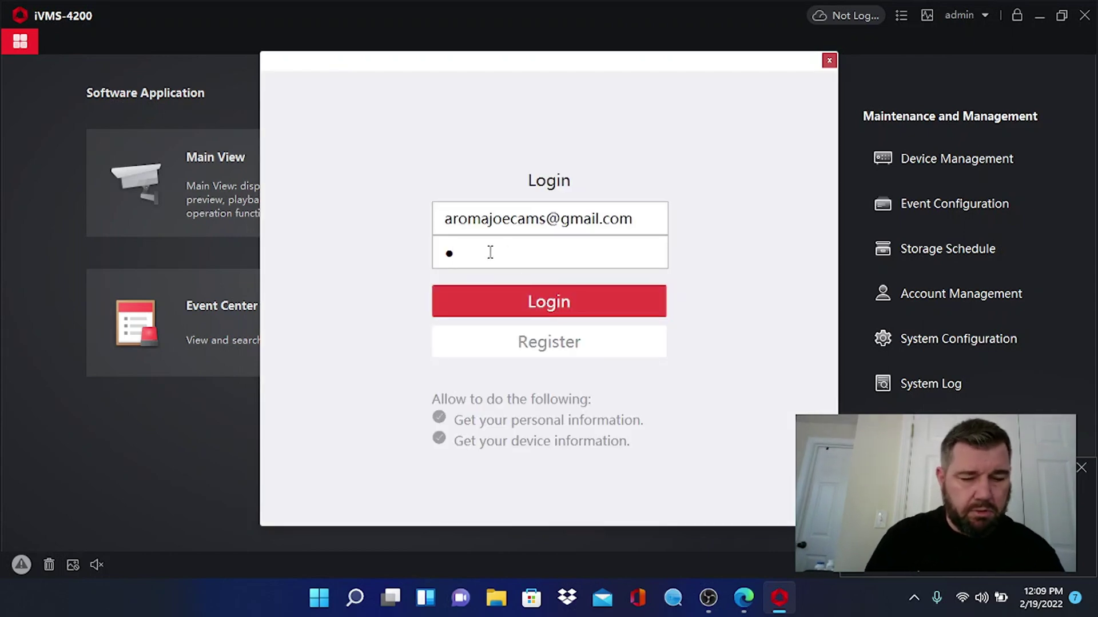
pyautogui.write('•••••')
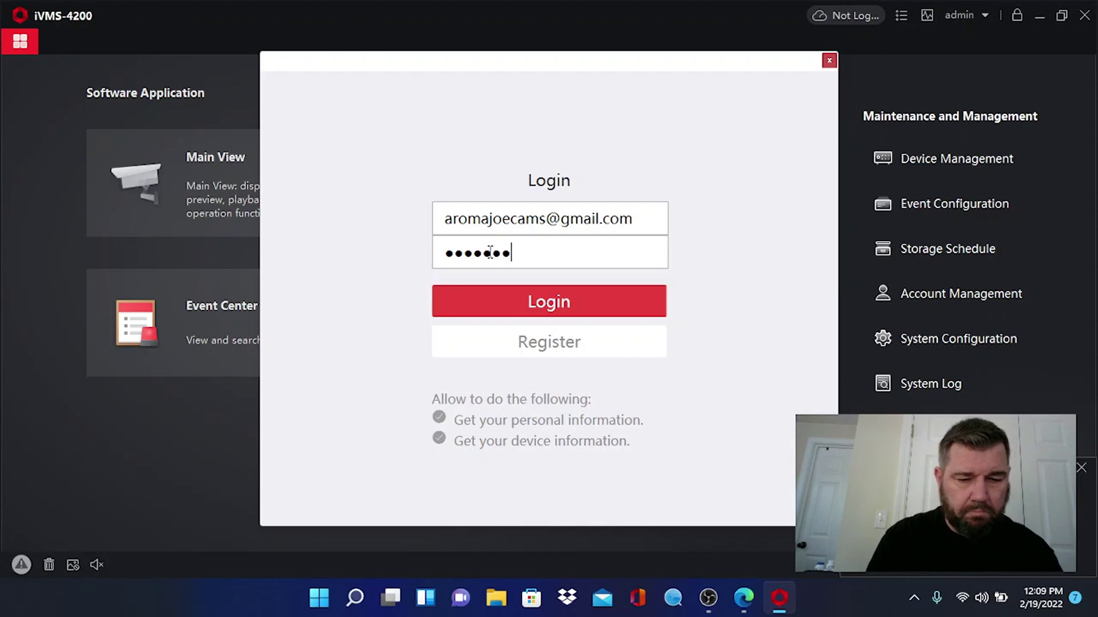
pyautogui.click(517, 311)
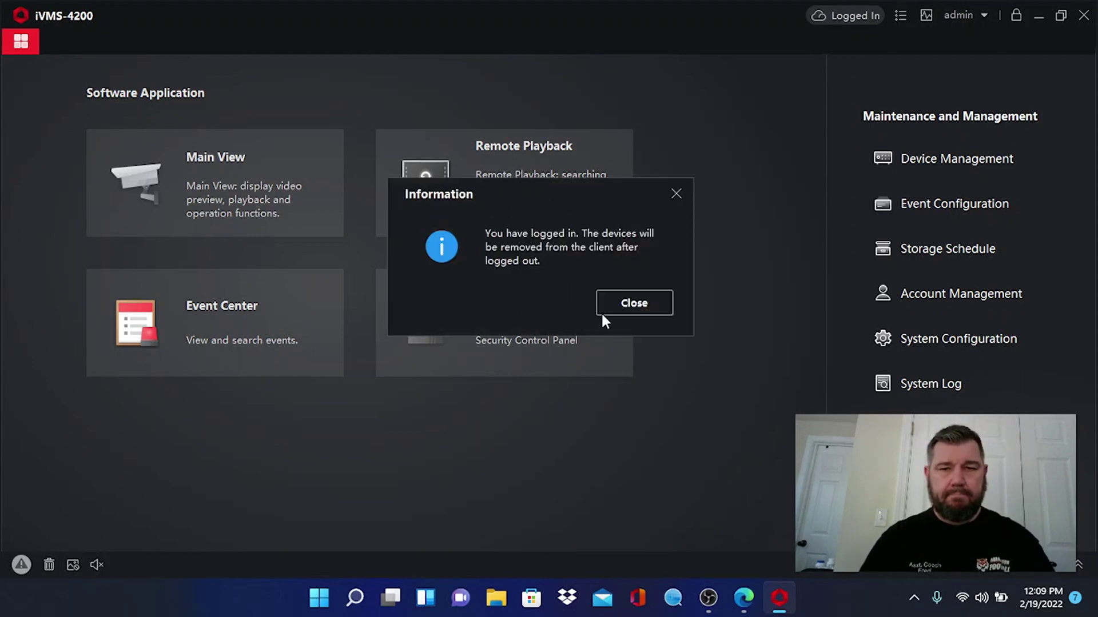
# - In Main View, play m72dz3's camera 1 live, enlarging then restoring its pane
pyautogui.click(642, 307)
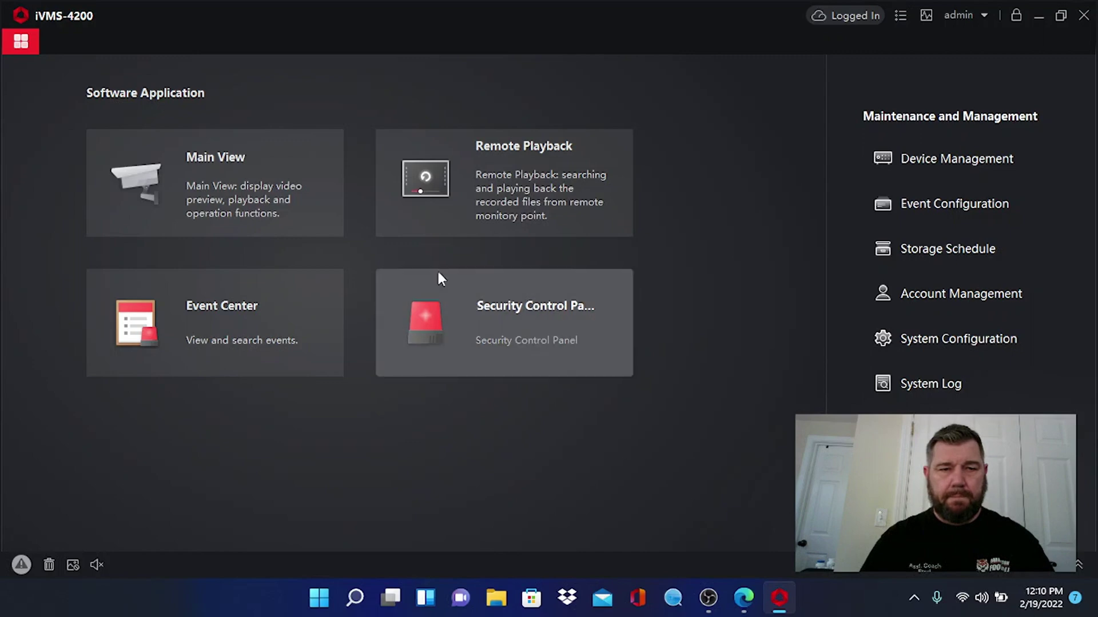
pyautogui.click(266, 196)
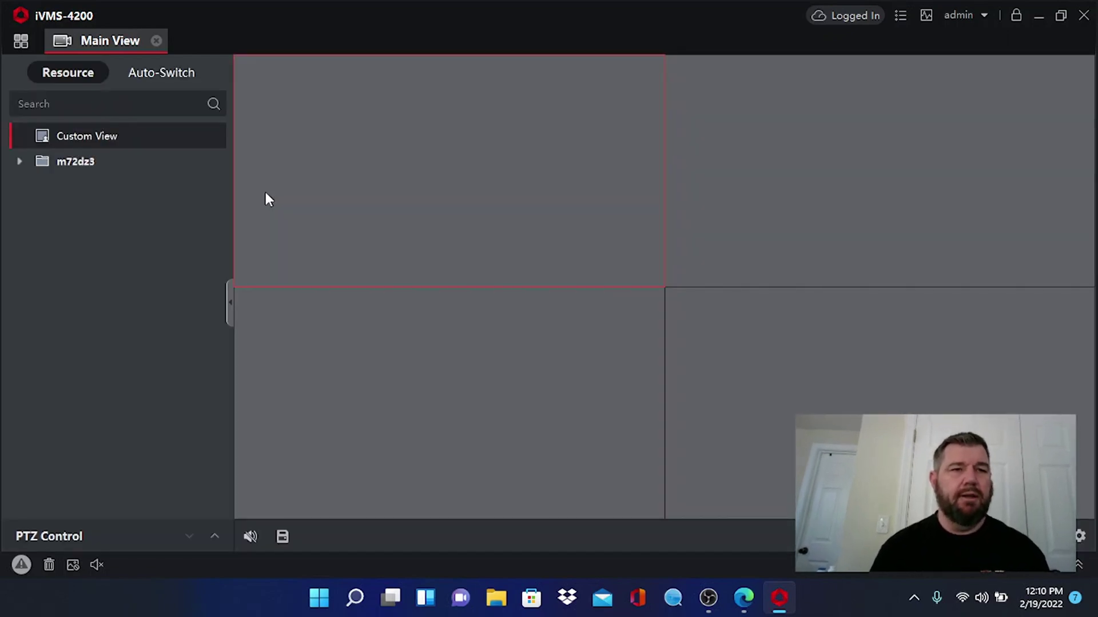
pyautogui.click(20, 162)
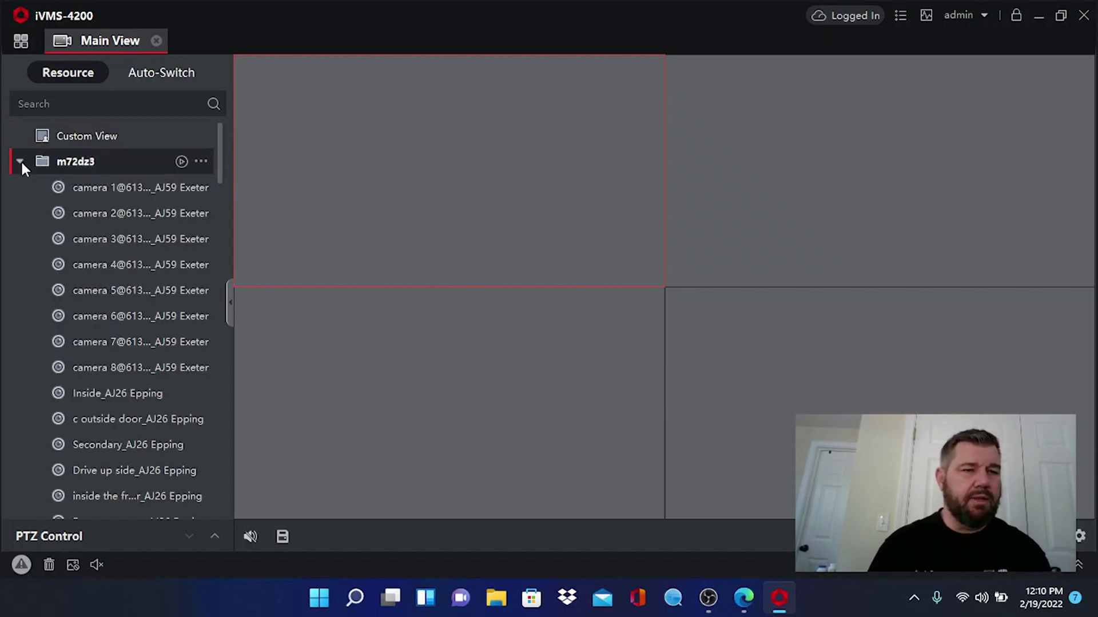
pyautogui.doubleClick(87, 187)
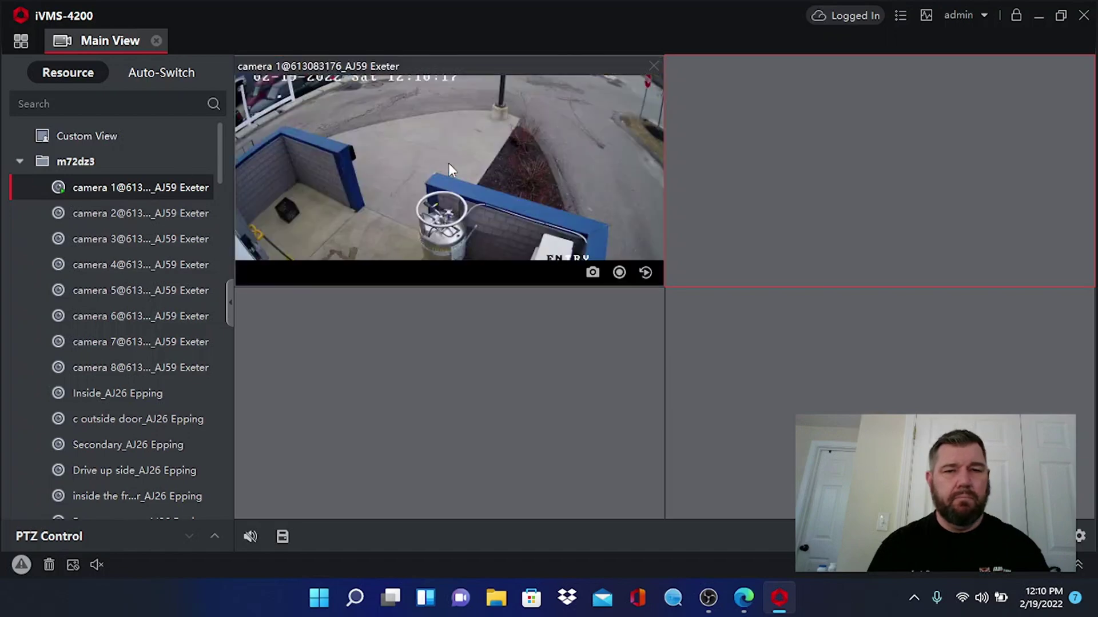
pyautogui.click(449, 163)
pyautogui.doubleClick(448, 163)
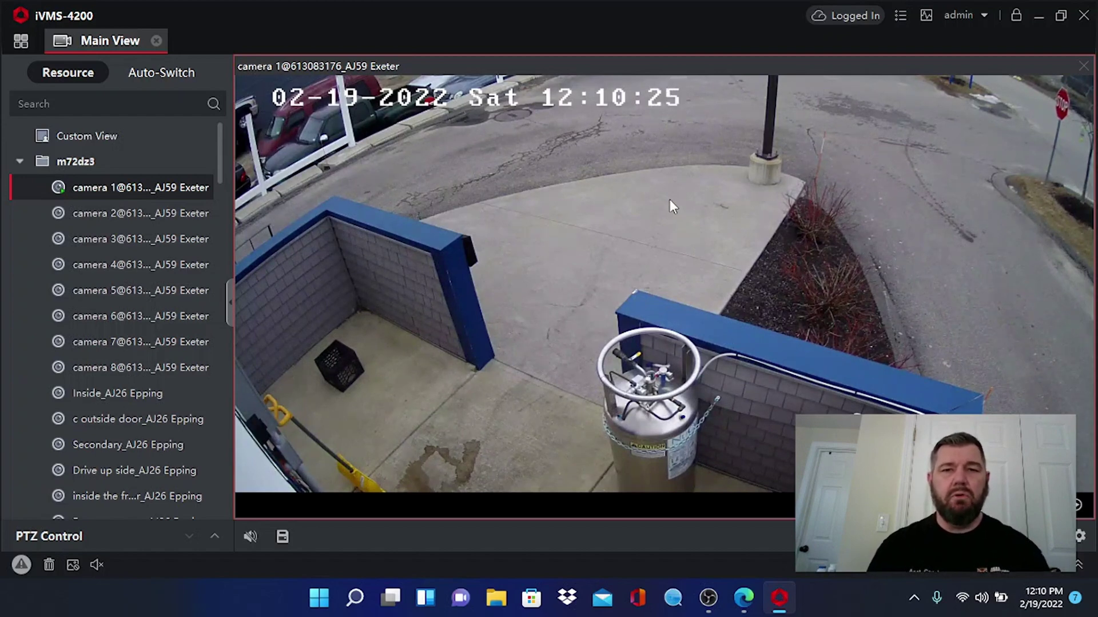
pyautogui.doubleClick(614, 194)
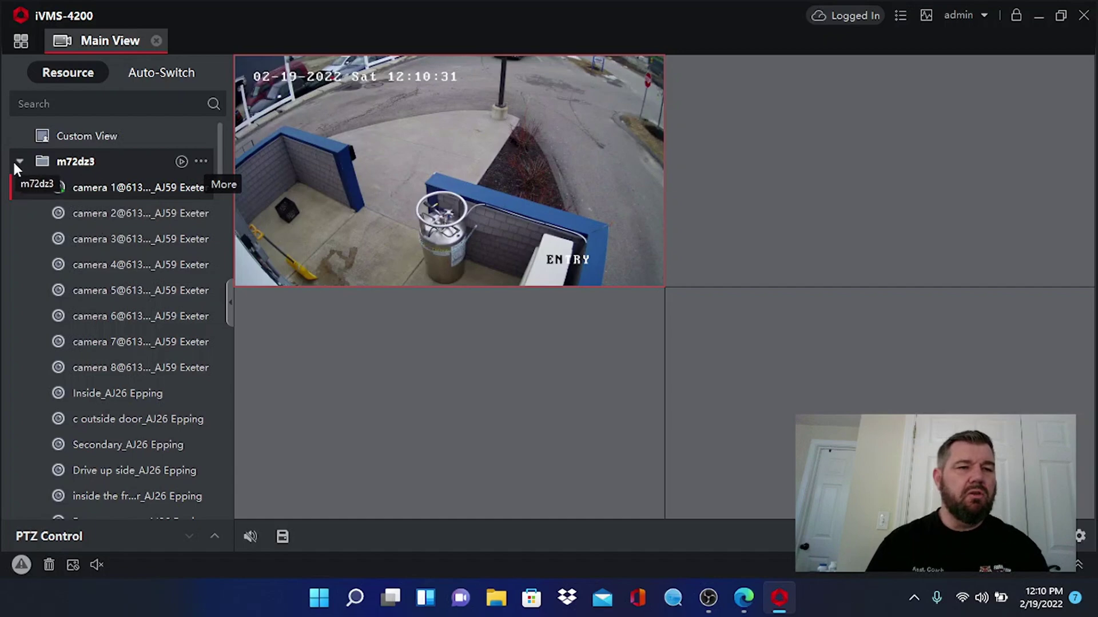
# - Rename the m72dz3 camera group to 'Aroma Joes'
pyautogui.click(202, 166)
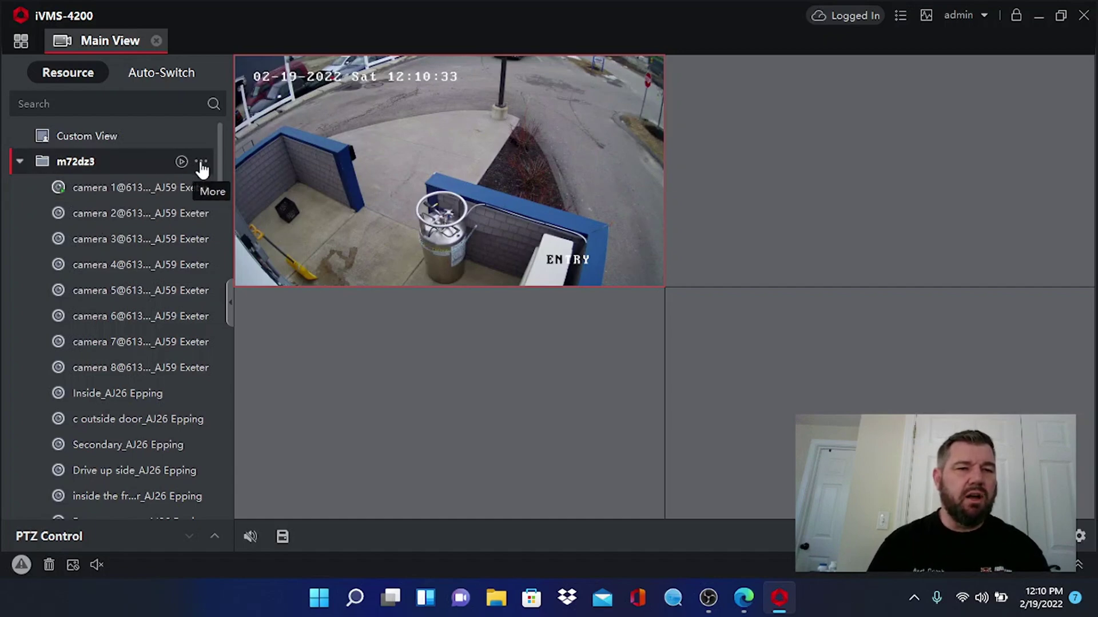
pyautogui.click(202, 164)
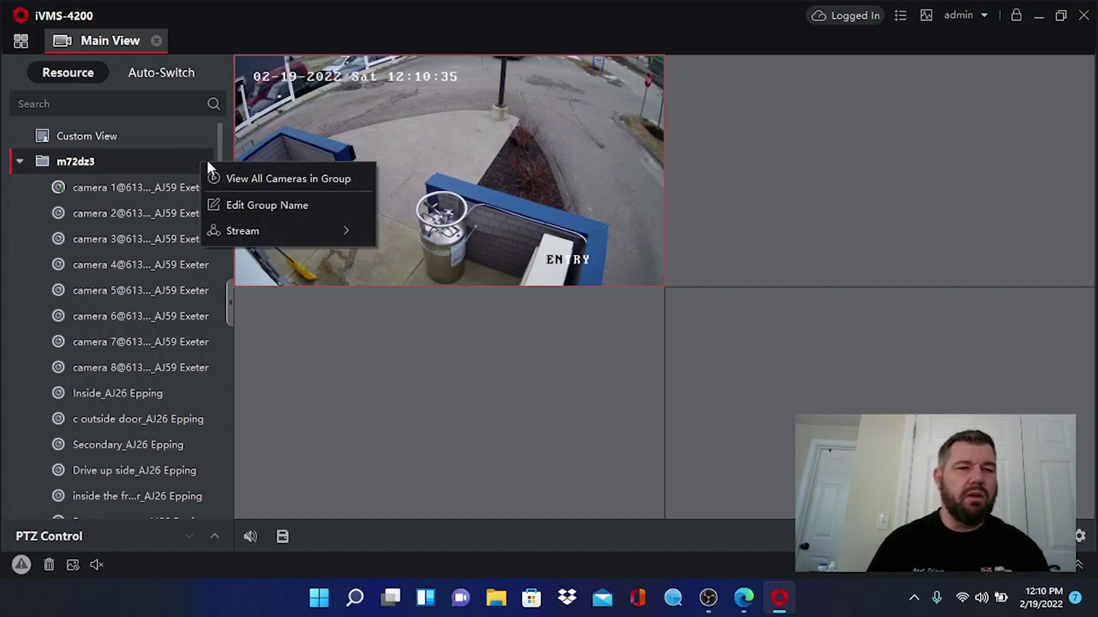
pyautogui.click(232, 203)
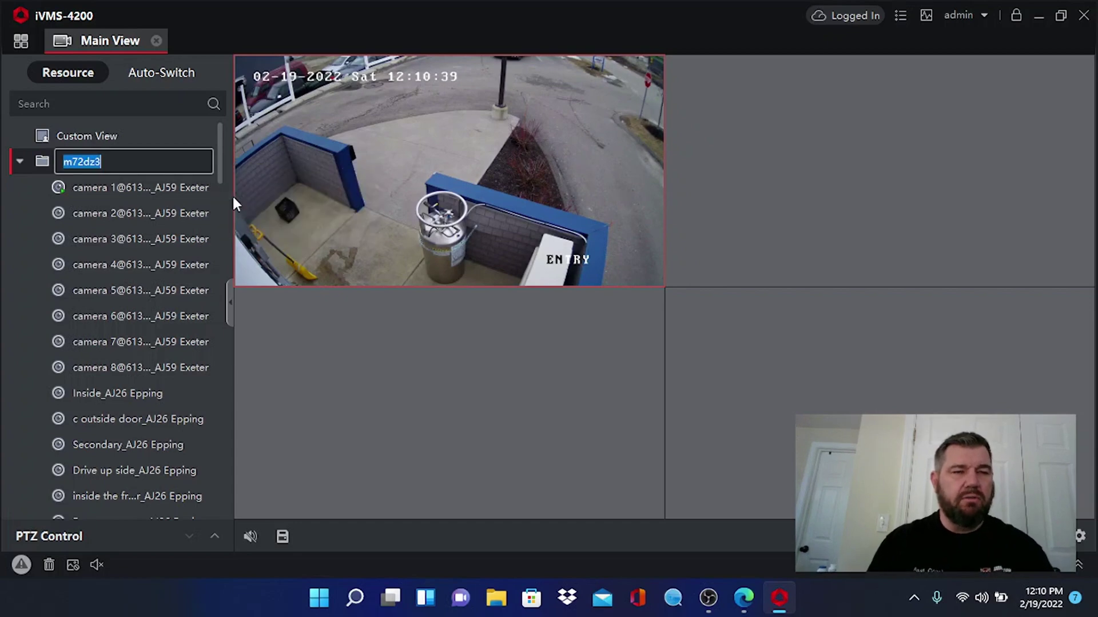
pyautogui.write('Aroma Joes')
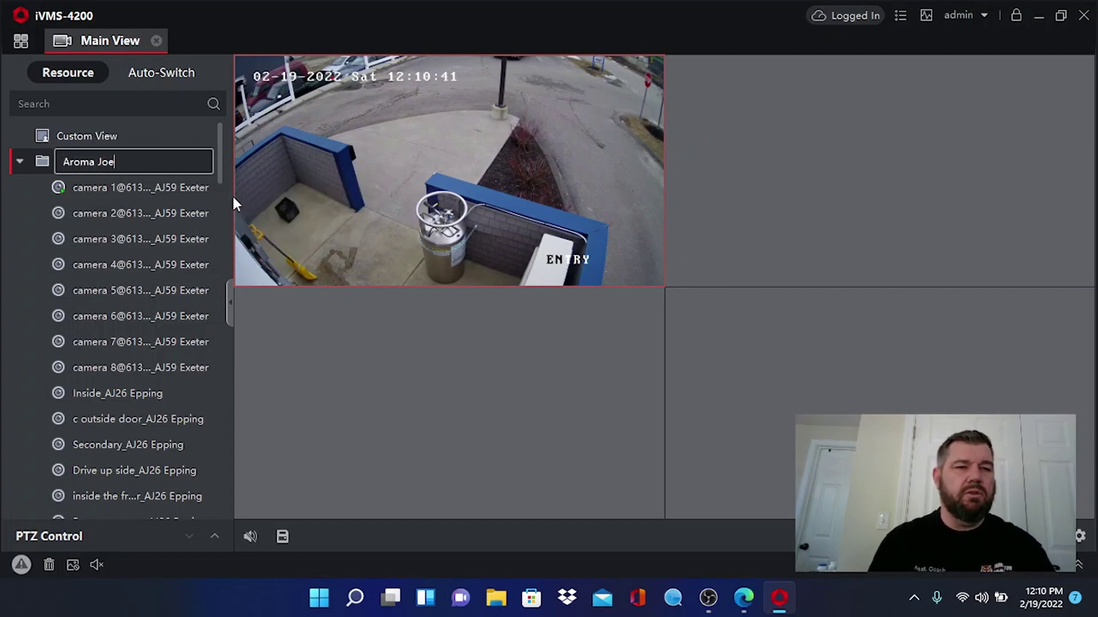
# - Rename camera 1 to 'Entrance'
pyautogui.click(202, 187)
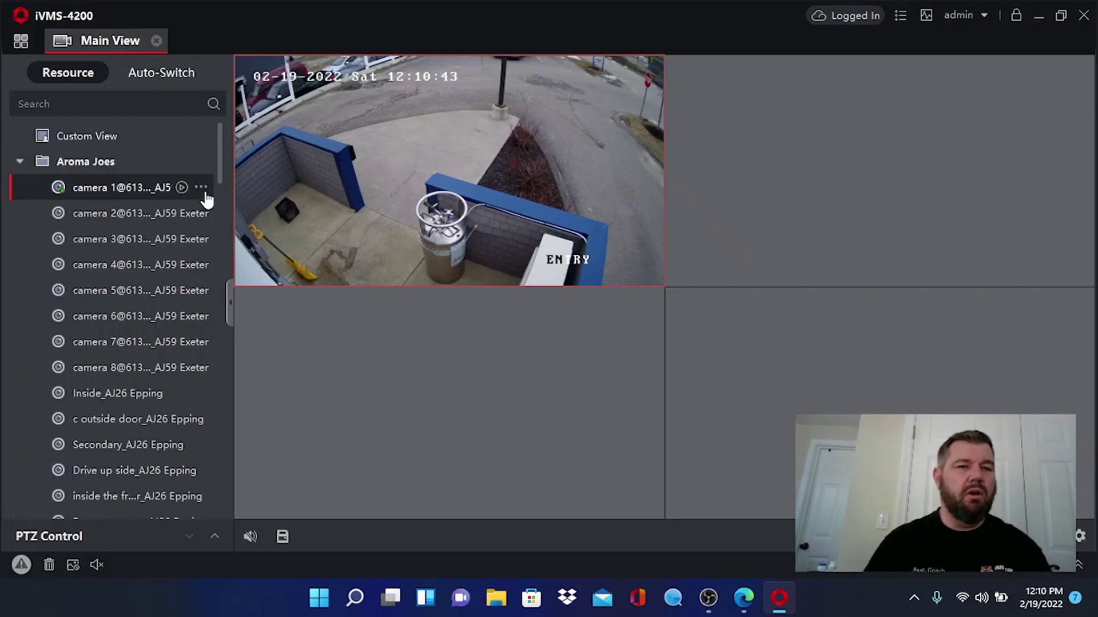
pyautogui.click(244, 235)
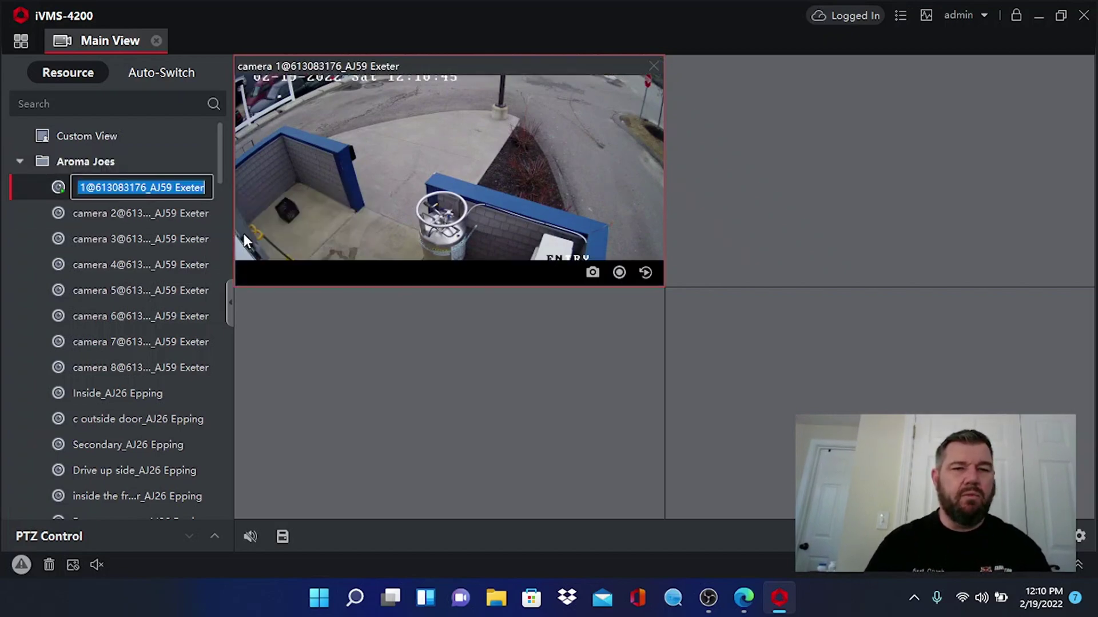
pyautogui.write('Entrance')
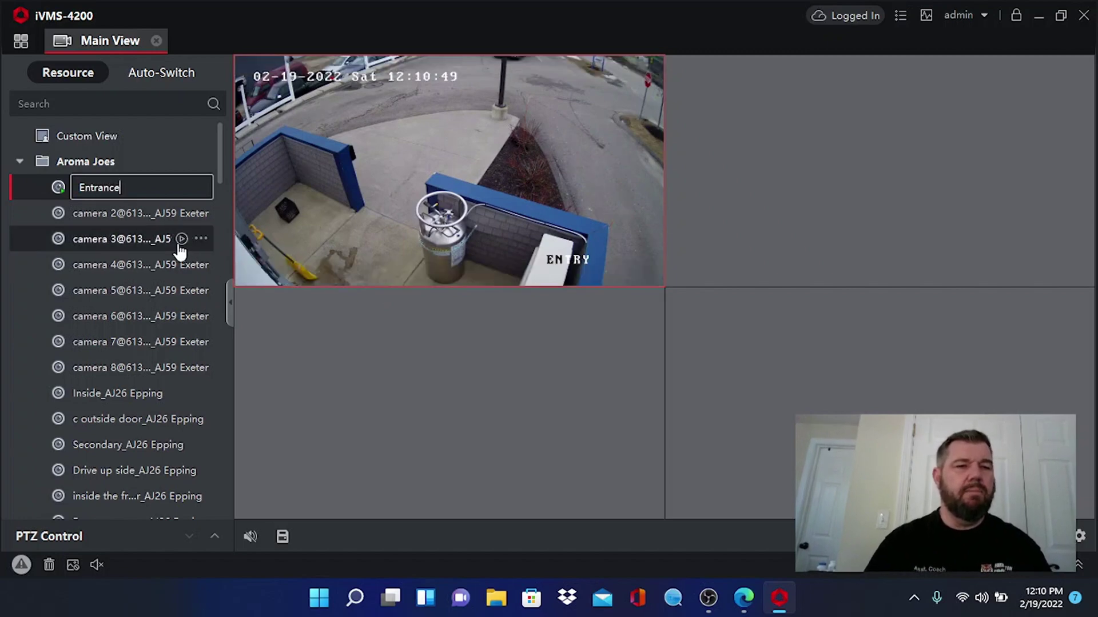
pyautogui.click(178, 163)
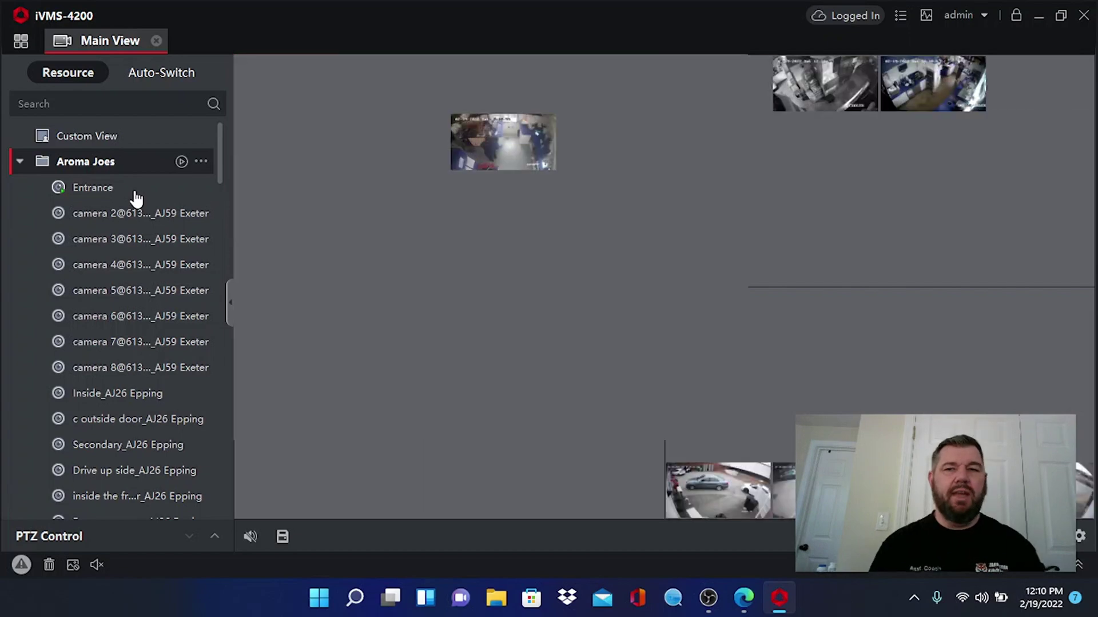
# - Unlock an encrypted Aroma Joes feed by entering its stream key
pyautogui.click(135, 194)
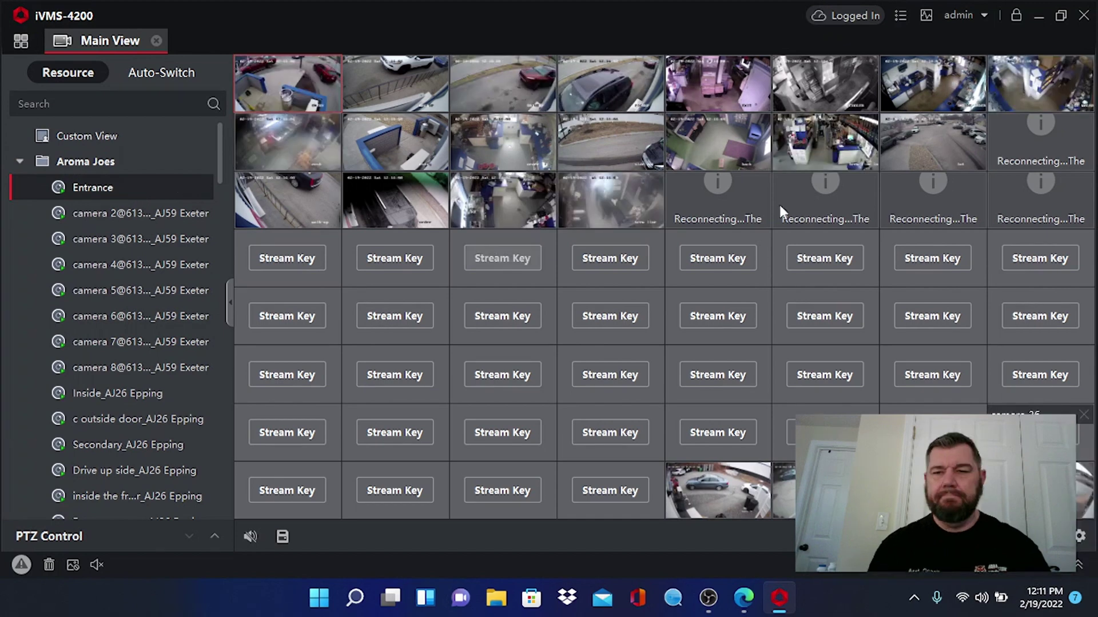
pyautogui.click(310, 258)
pyautogui.click(395, 314)
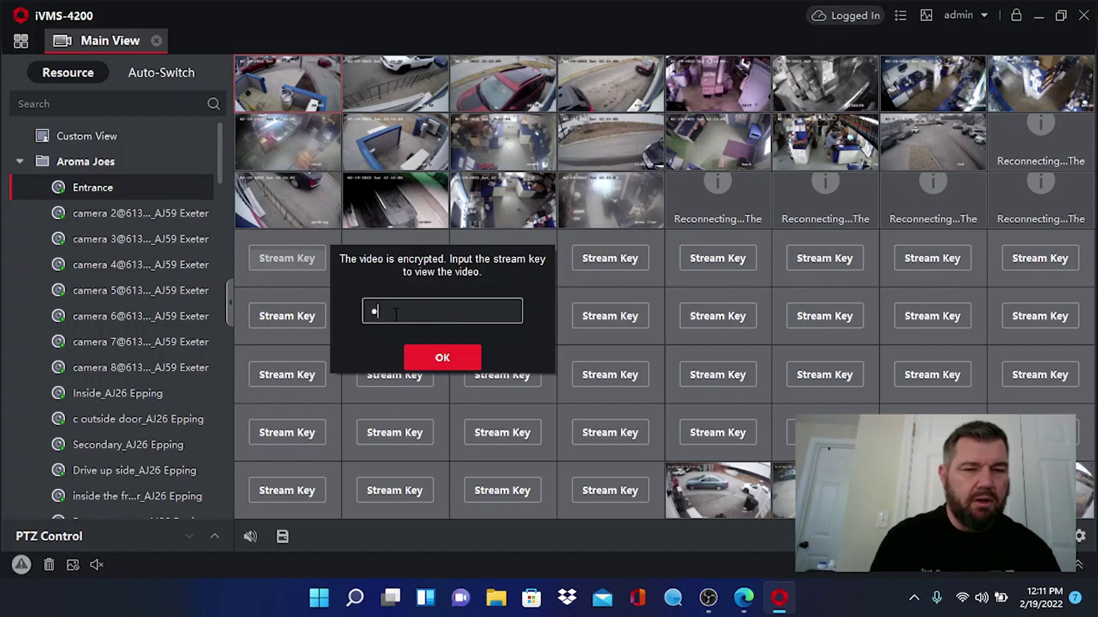
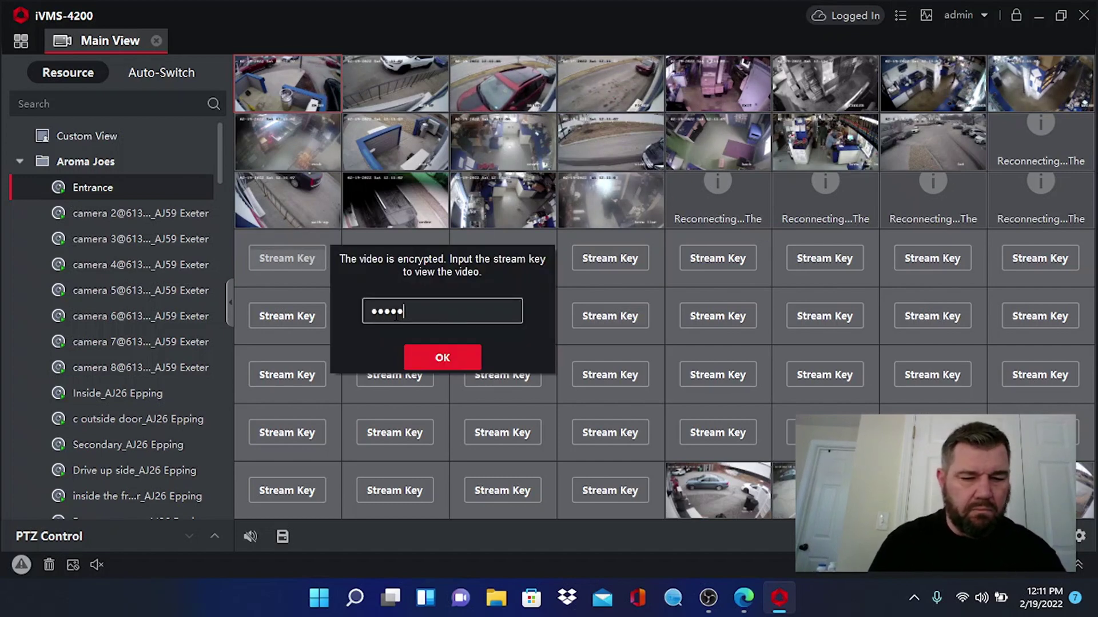
pyautogui.click(438, 357)
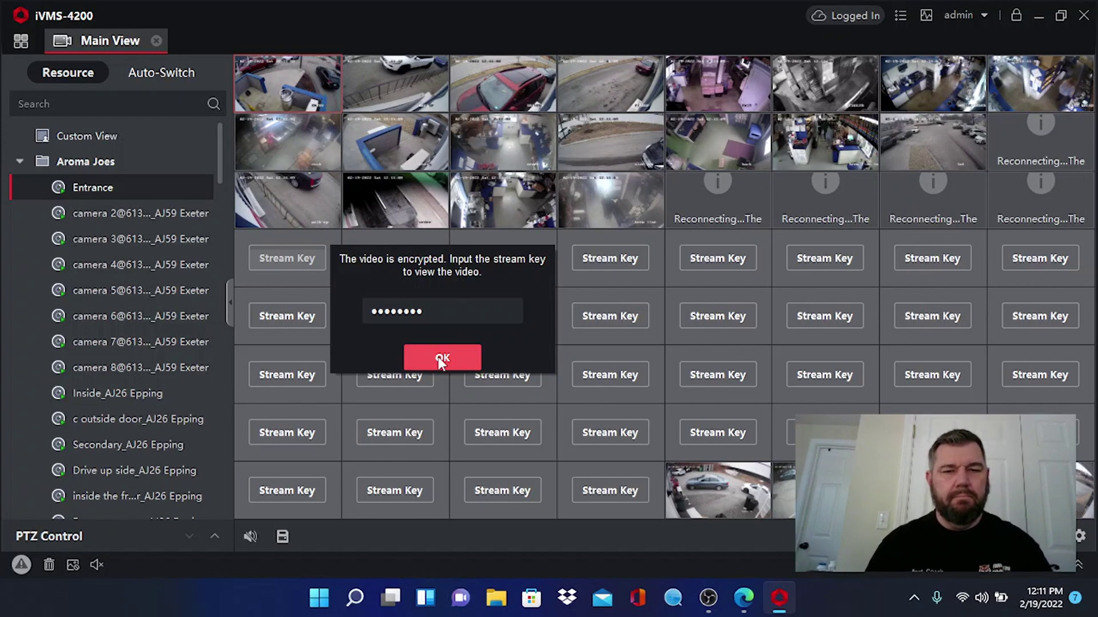